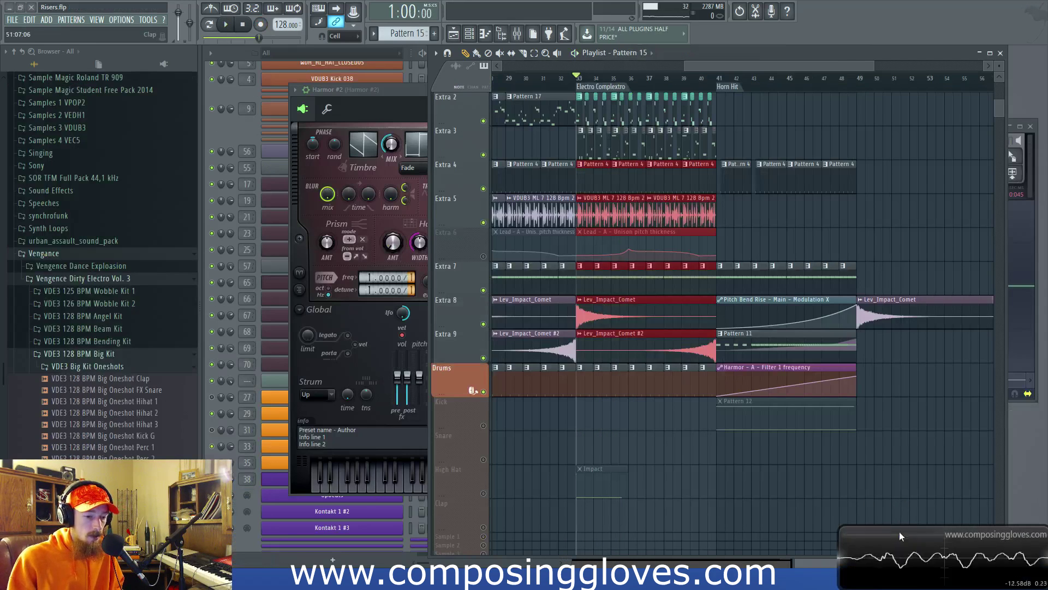
- Play the arrangement briefly from the Horn Hit marker at bar 41 and stop playback
scroll(760, 67, "up", 2)
scroll(732, 124, "up", 1)
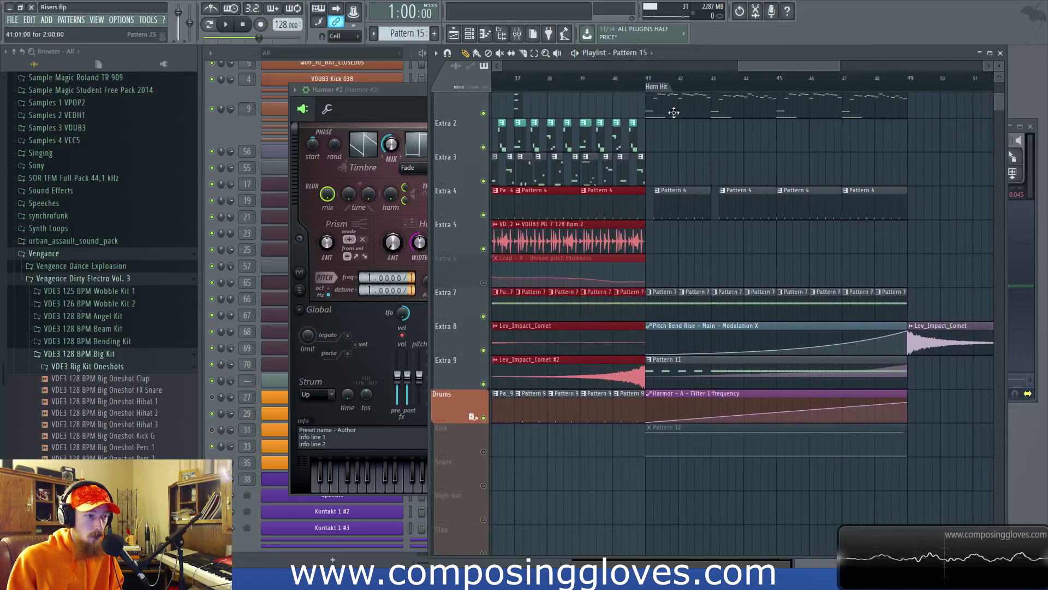
scroll(617, 79, "up", 2)
left_click(617, 79)
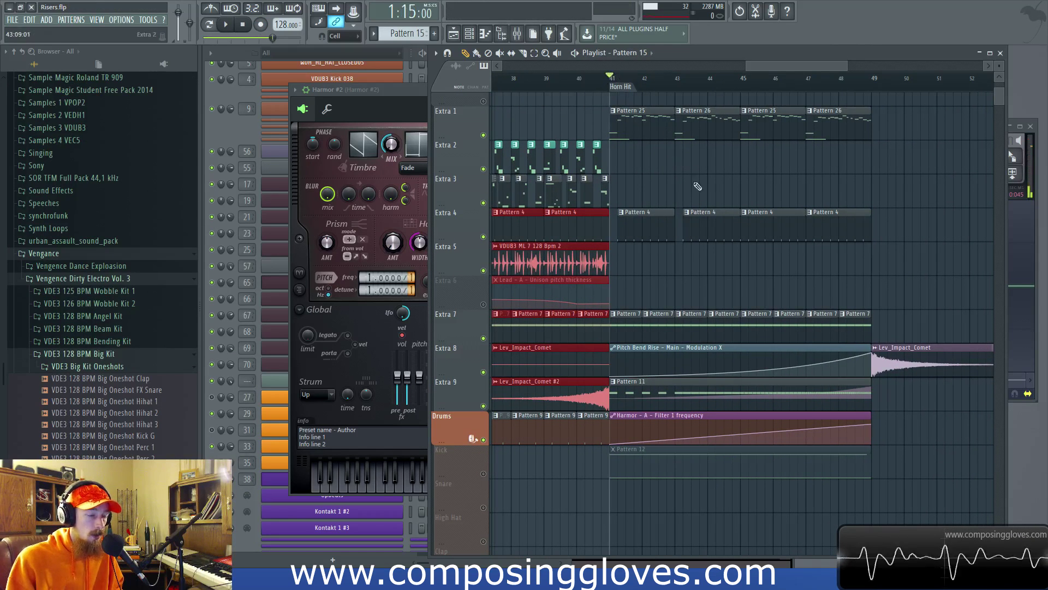
scroll(617, 79, "up", 1)
key("space")
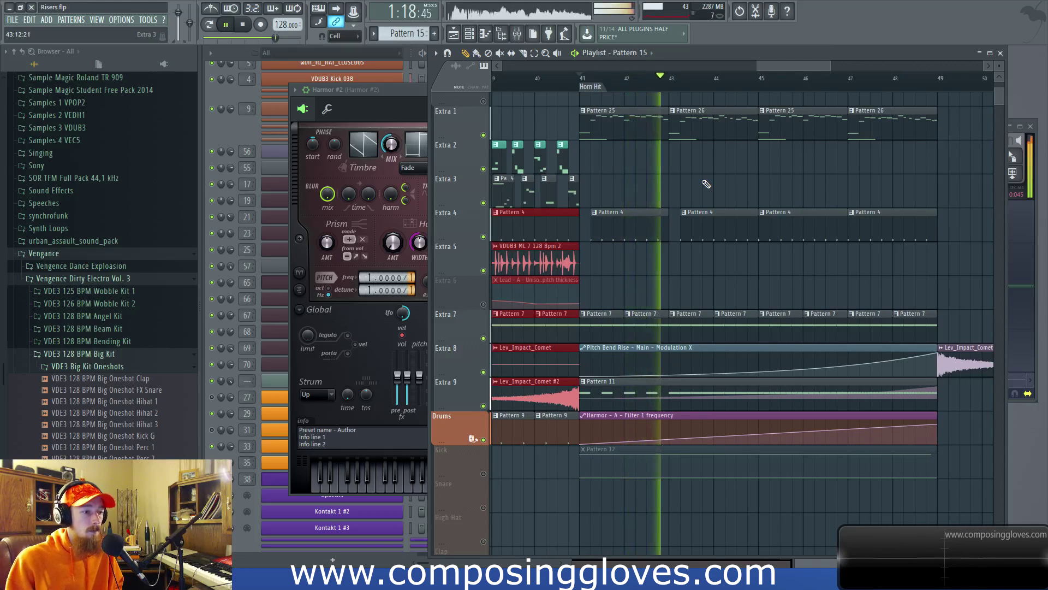
key("space")
left_click(243, 25)
left_click_drag(720, 168, 688, 182)
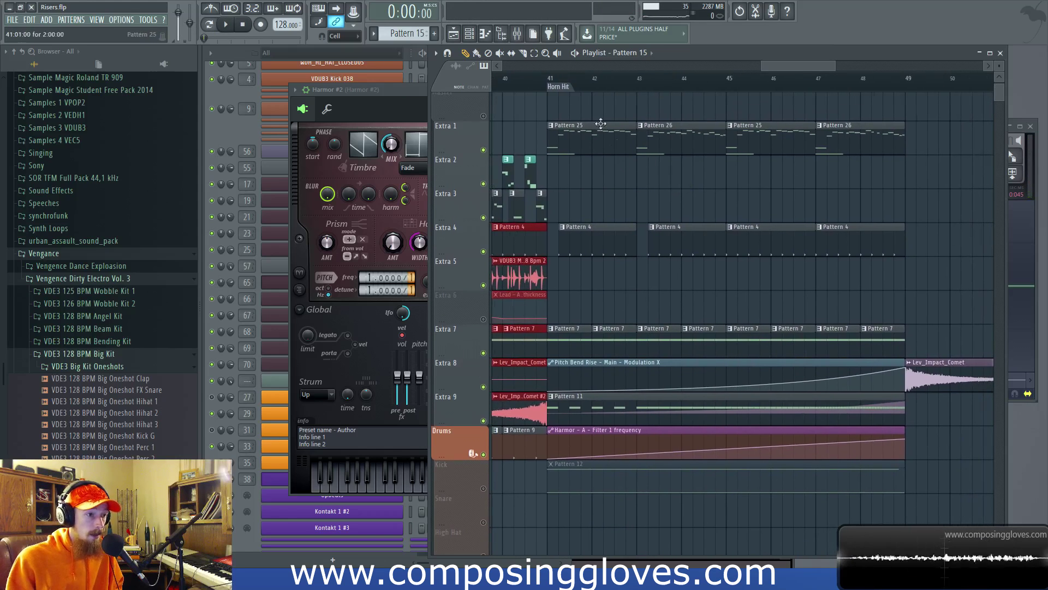
- Put the playhead back at the Horn Hit marker and mute the Extra 1 track
left_click(553, 88)
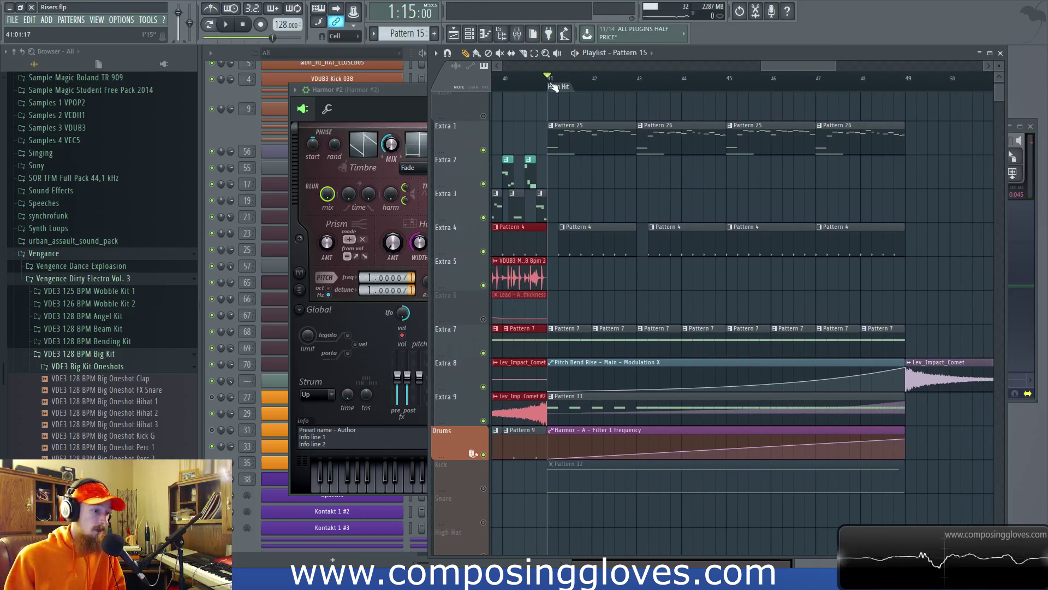
left_click_drag(604, 183, 583, 188)
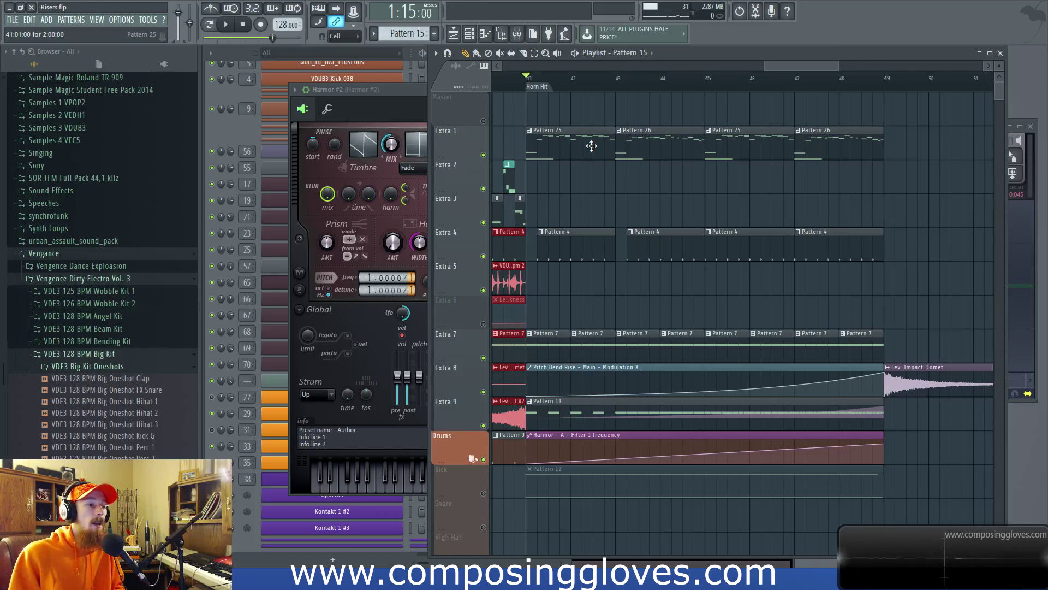
left_click(483, 155)
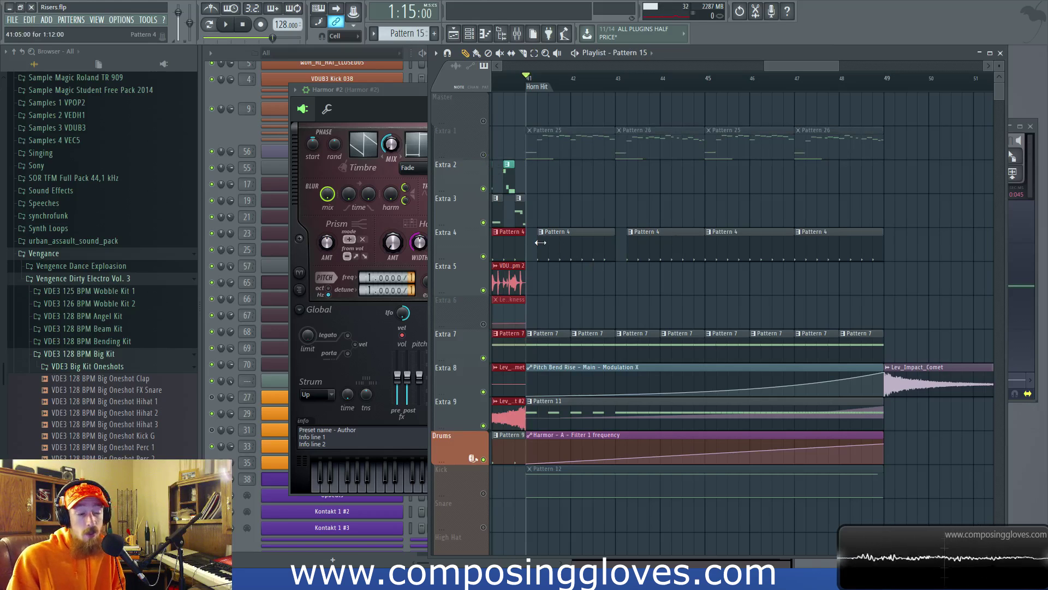
- Highlight the Horn Hit section's Pattern 4 and Pattern 7 clips, separately highlight its Extra 1 clips, and clear the selection
left_click_drag(534, 244, 956, 343)
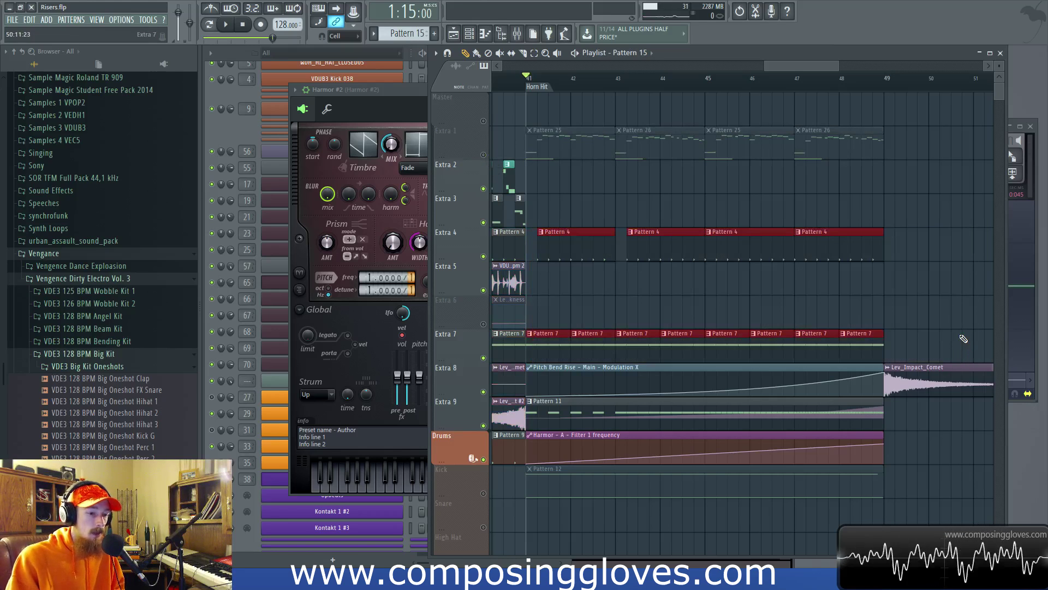
left_click(755, 278, "ctrl")
left_click_drag(858, 127, 561, 161)
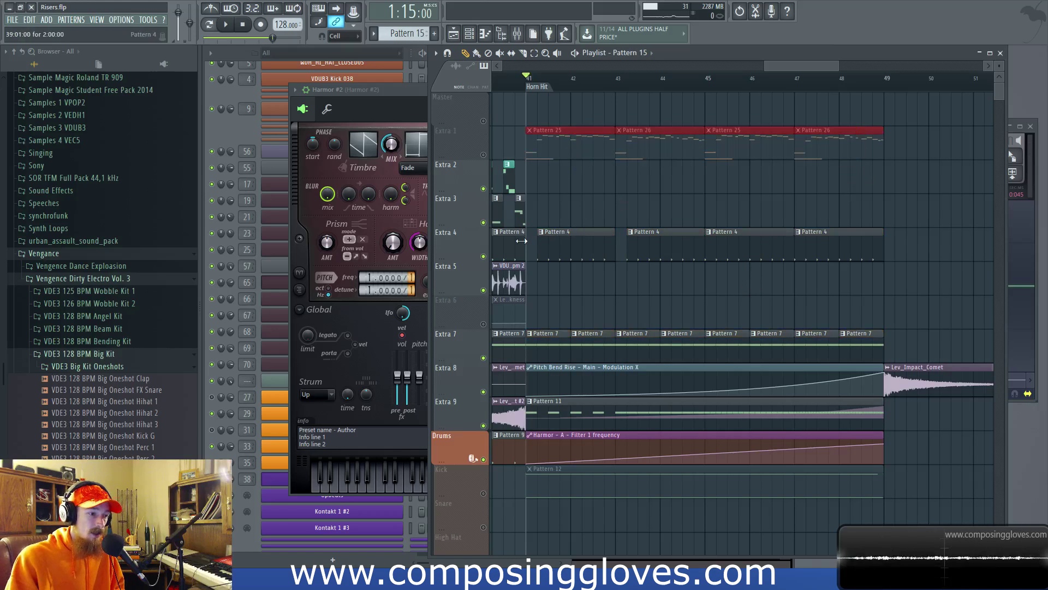
left_click_drag(533, 249, 892, 350)
left_click(756, 285, "ctrl")
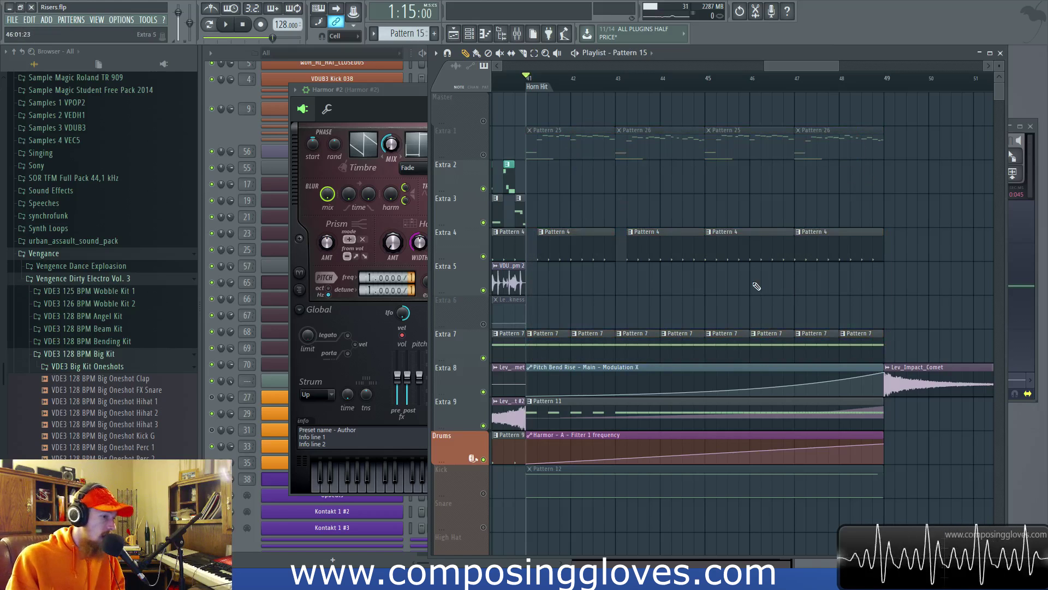
left_click_drag(569, 128, 827, 153)
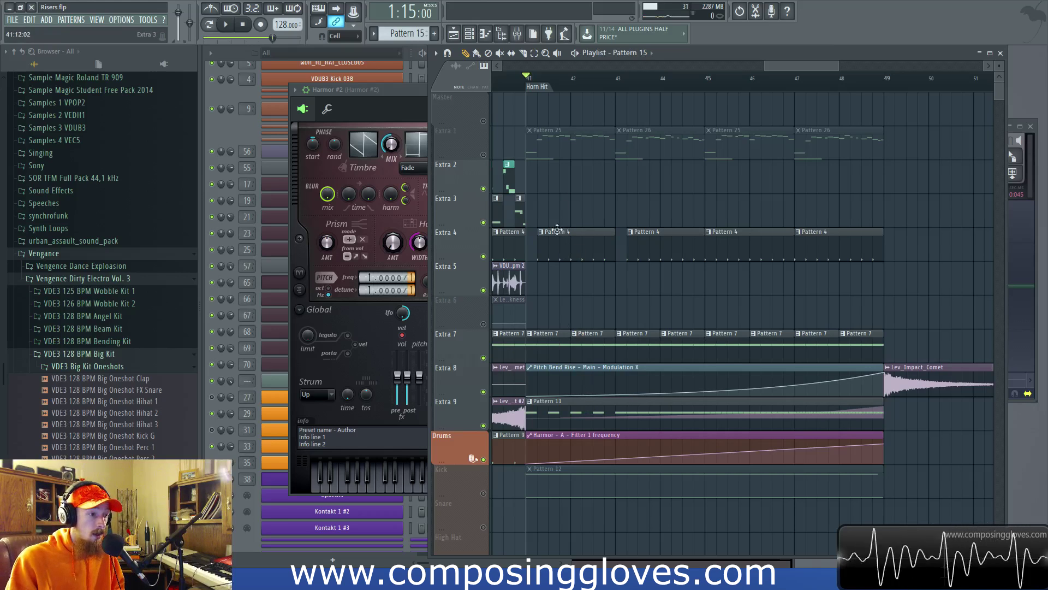
left_click_drag(558, 230, 903, 257)
left_click_drag(612, 363, 817, 497)
left_click(784, 294)
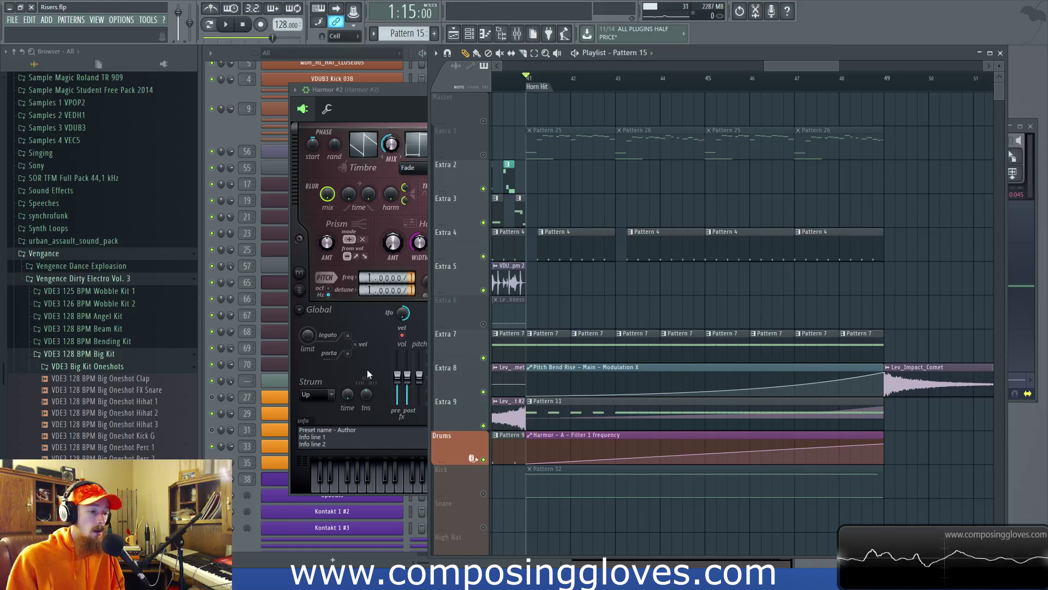
- Mute the Extra 9 track and listen to the remaining Horn Hit layers
left_click(483, 425)
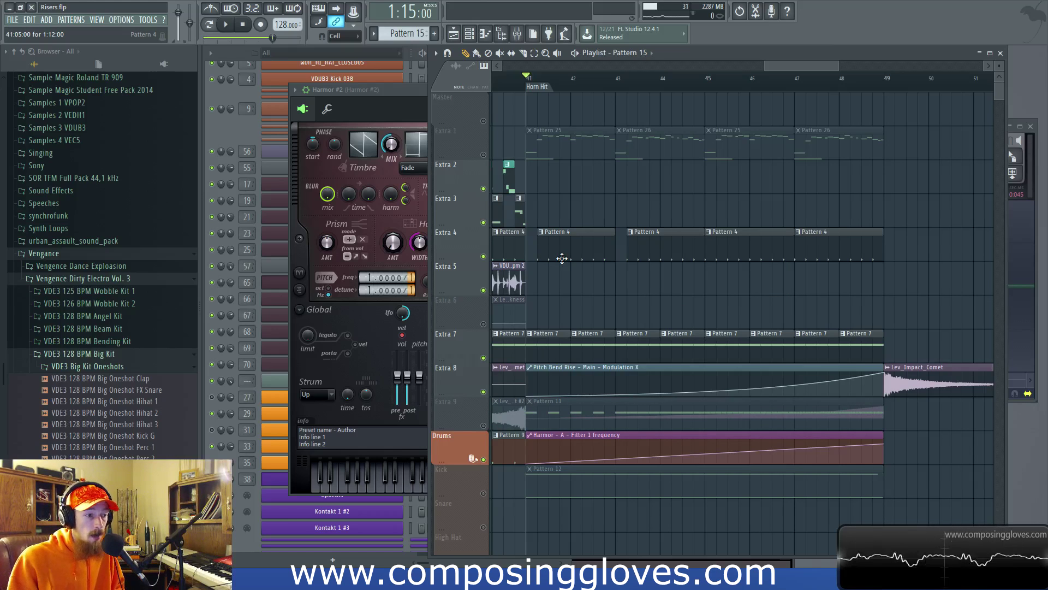
key("space")
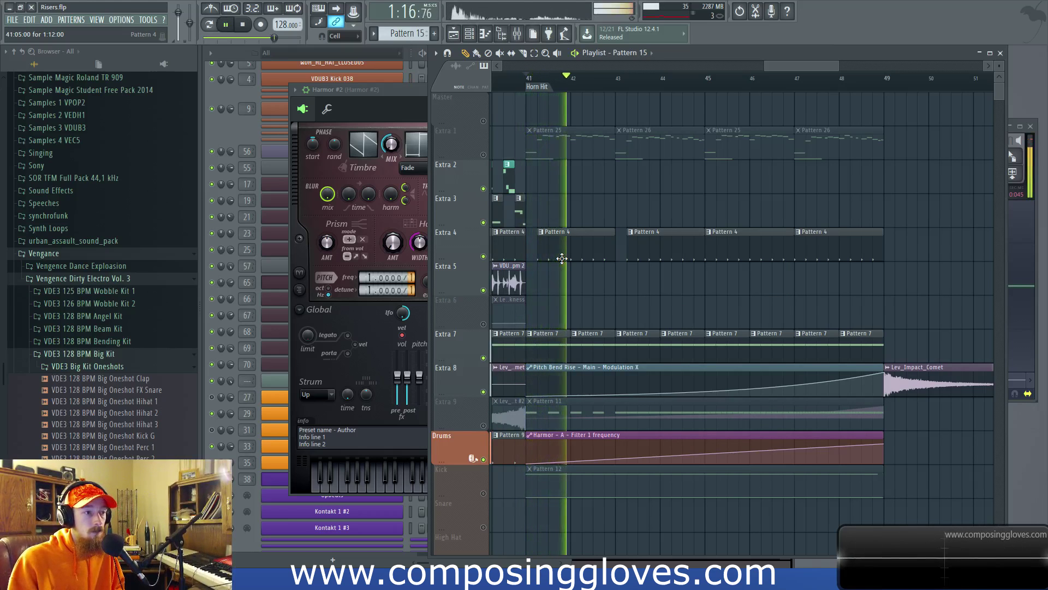
key("space")
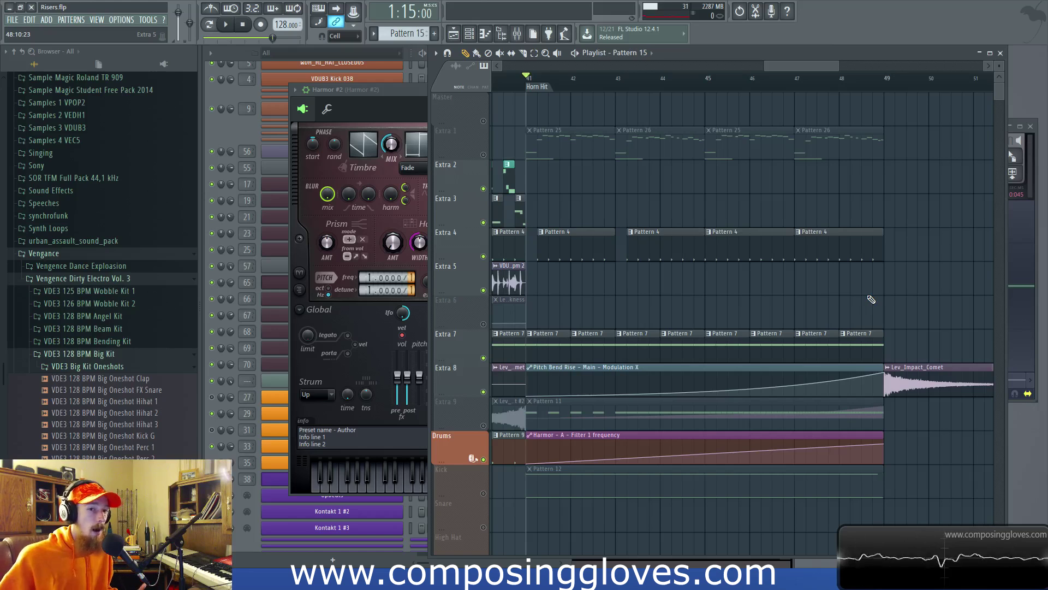
- Highlight the backing clips on Extra 4 and Extra 7 in the Horn Hit section again, and deselect them
left_click_drag(533, 230, 878, 349)
left_click(846, 305, "ctrl")
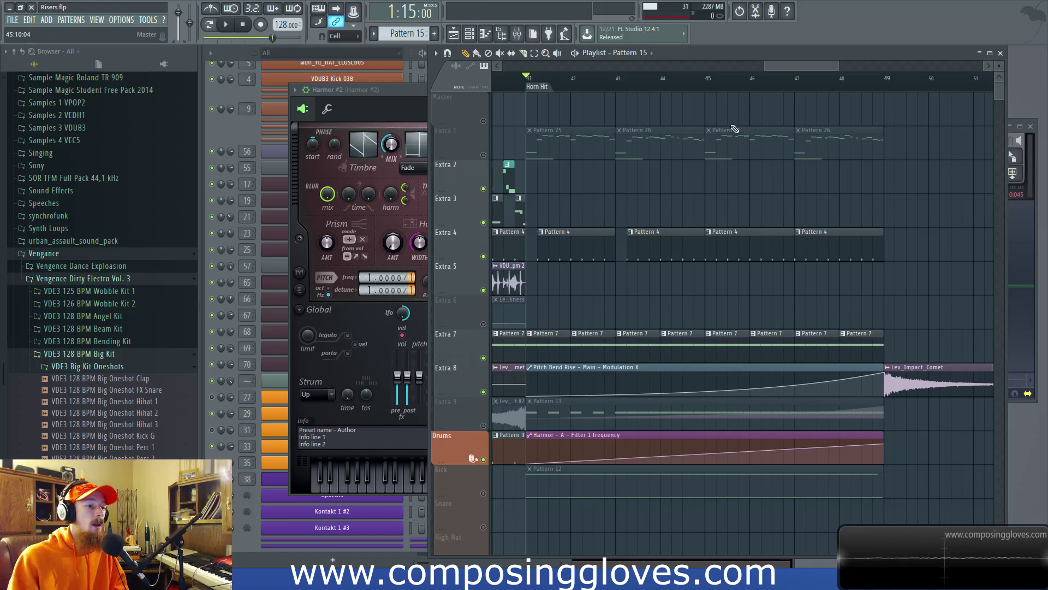
left_click_drag(531, 229, 876, 372)
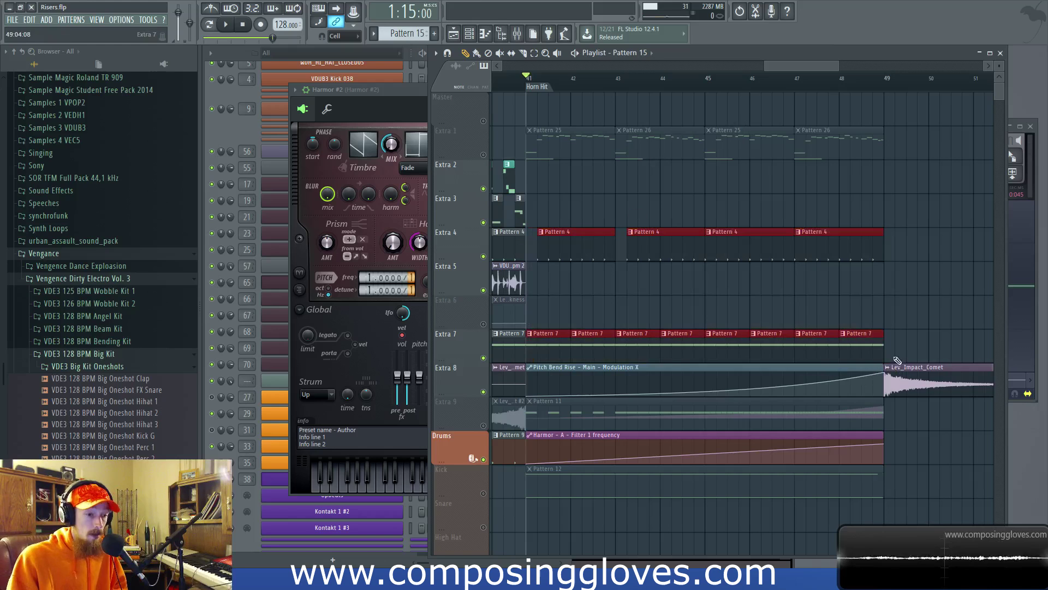
left_click(772, 290)
scroll(646, 295, "left", 2)
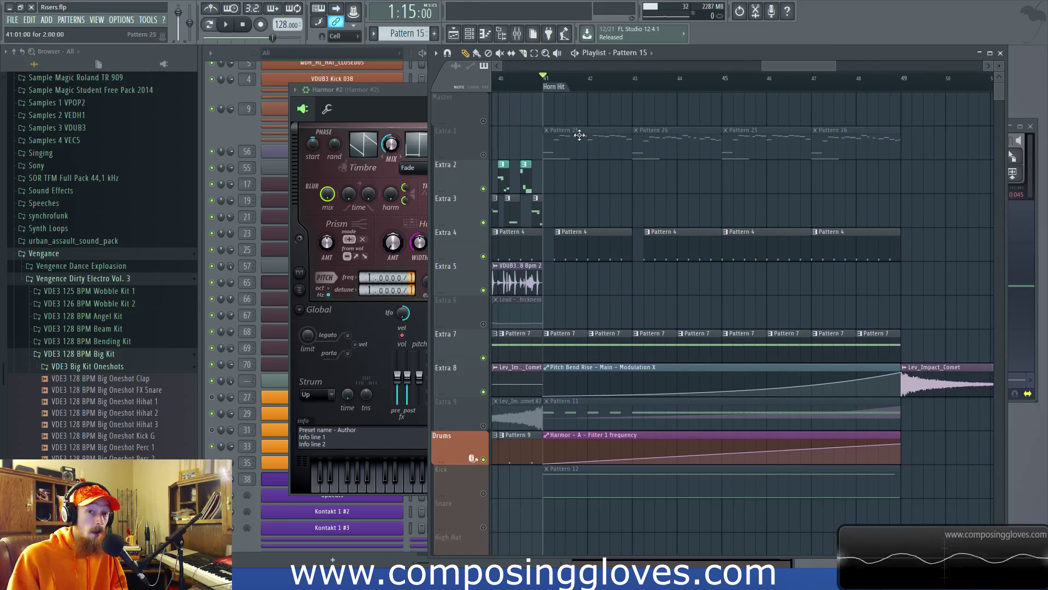
left_click_drag(571, 132, 861, 192)
left_click_drag(559, 143, 874, 311)
left_click(807, 294, "ctrl")
- Mute the Extra 2 and Extra 3 tracks and set the playhead to the Electro Complextro marker
scroll(685, 280, "left", 8)
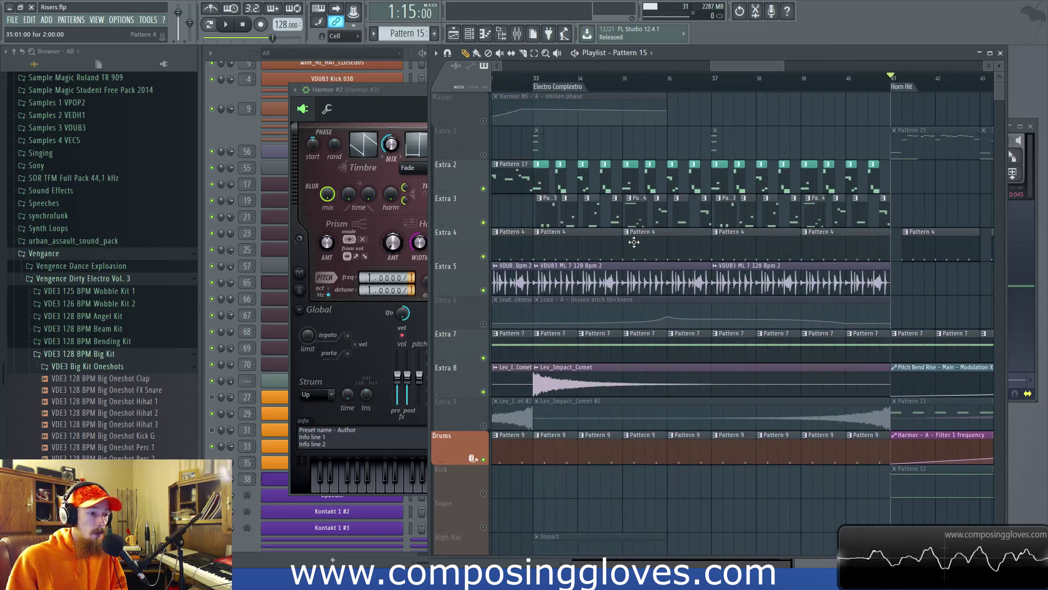
left_click(483, 189)
left_click(483, 222)
left_click(542, 86)
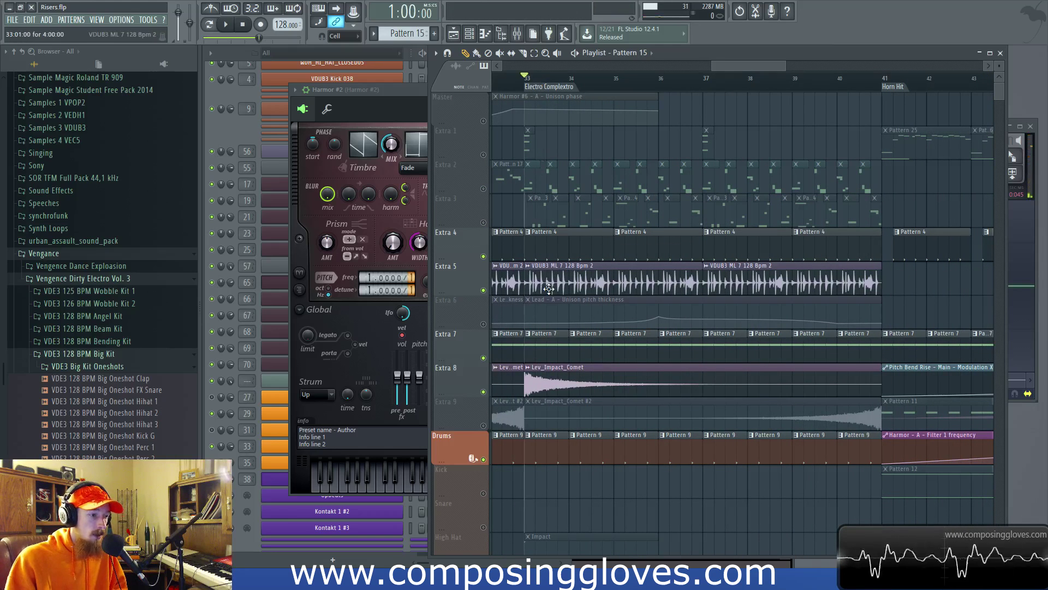
- Unmute the Extra 9 track and listen to the Electro Complextro section without its lead tracks
left_click(483, 426)
scroll(546, 421, "down", 1)
scroll(613, 411, "up", 1)
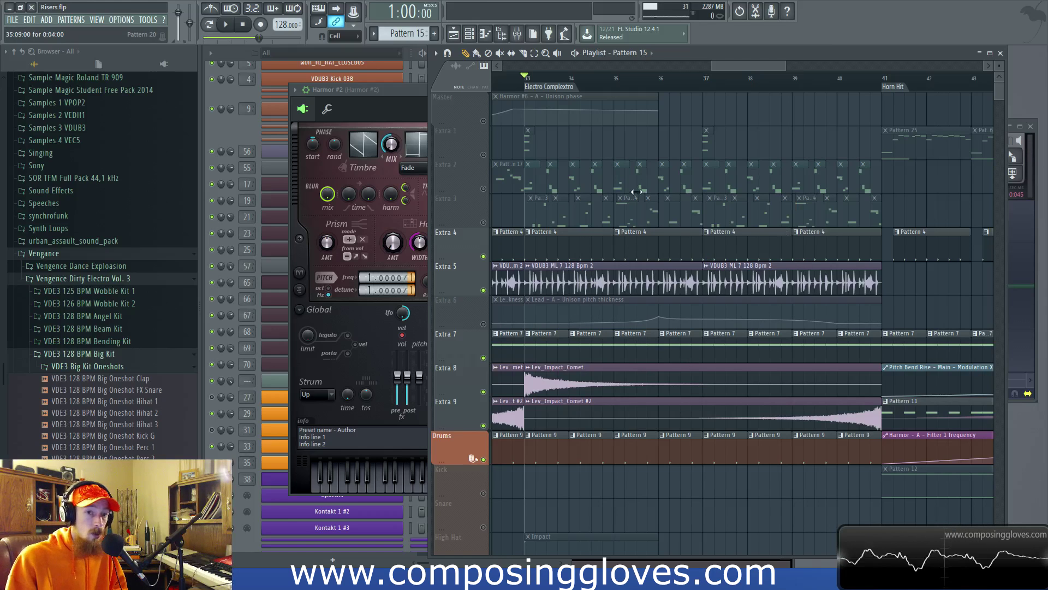
key("space")
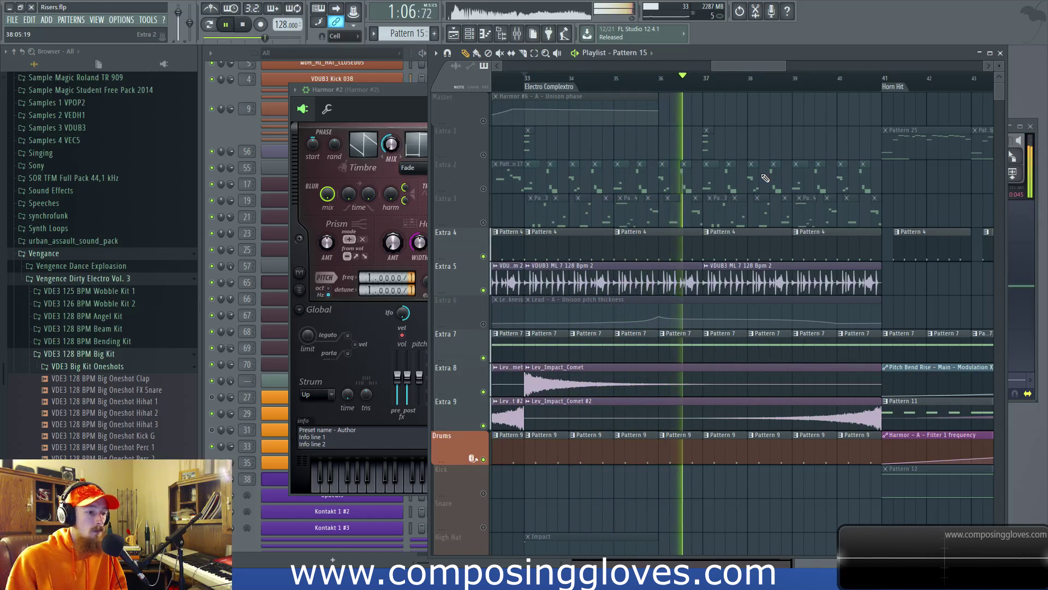
key("space")
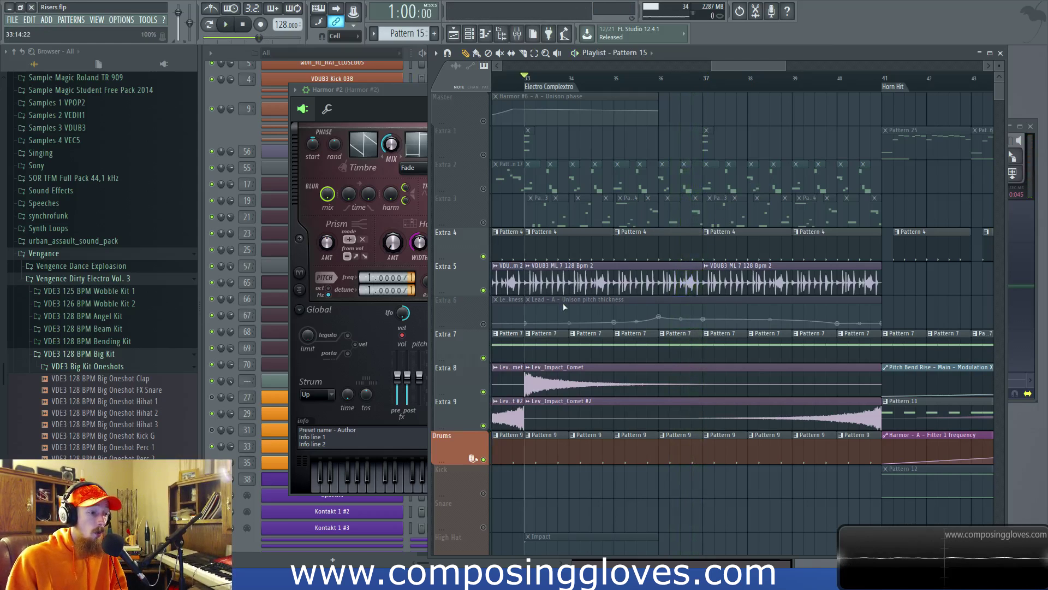
- Select the VDUB3 ML 7 128 Bpm 2 and Pattern 4 clips between bars 33 and 41
scroll(565, 307, "up", 2)
left_click_drag(558, 275, 791, 280)
scroll(703, 276, "down", 3)
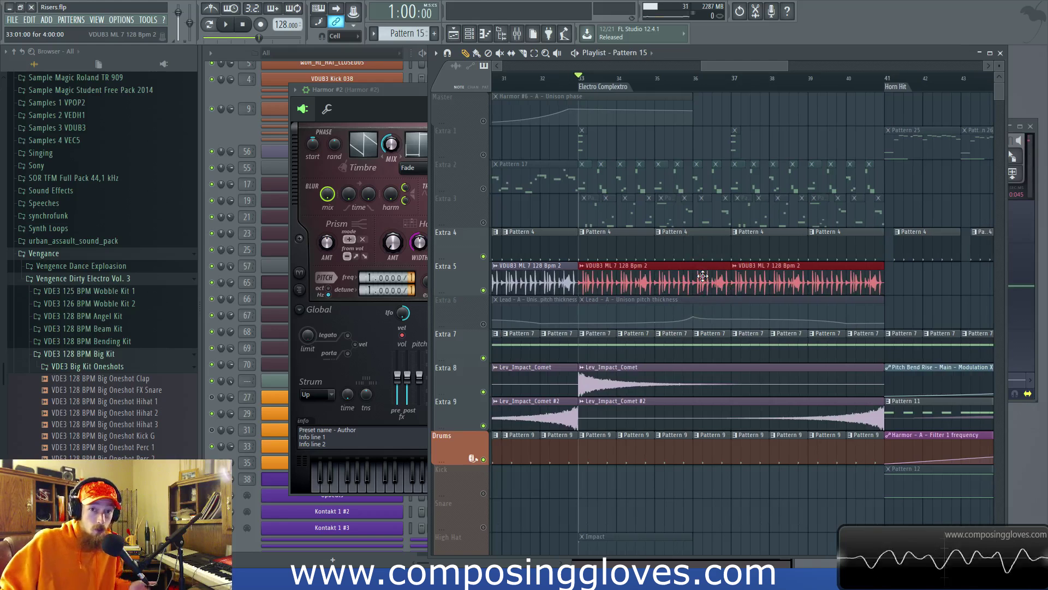
left_click_drag(669, 280, 758, 290)
left_click_drag(628, 255, 873, 275)
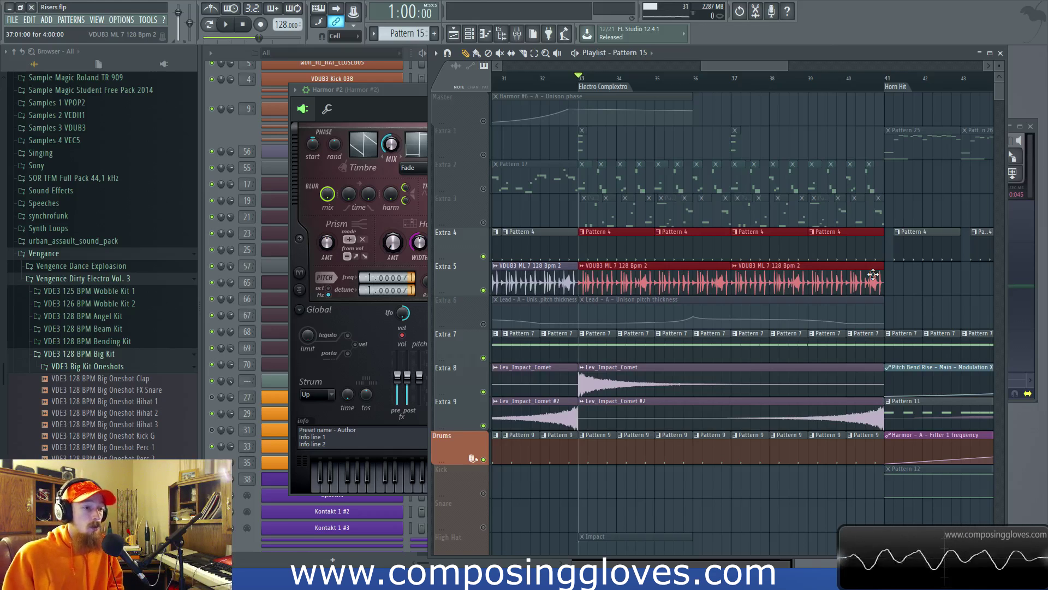
- Unmute all playlist tracks and play the full Electro Complextro section from bar 33
left_click(483, 154)
left_click(483, 188)
left_click(483, 222)
right_click(479, 218)
left_click(479, 218)
right_click(484, 221)
right_click(484, 221)
key("space")
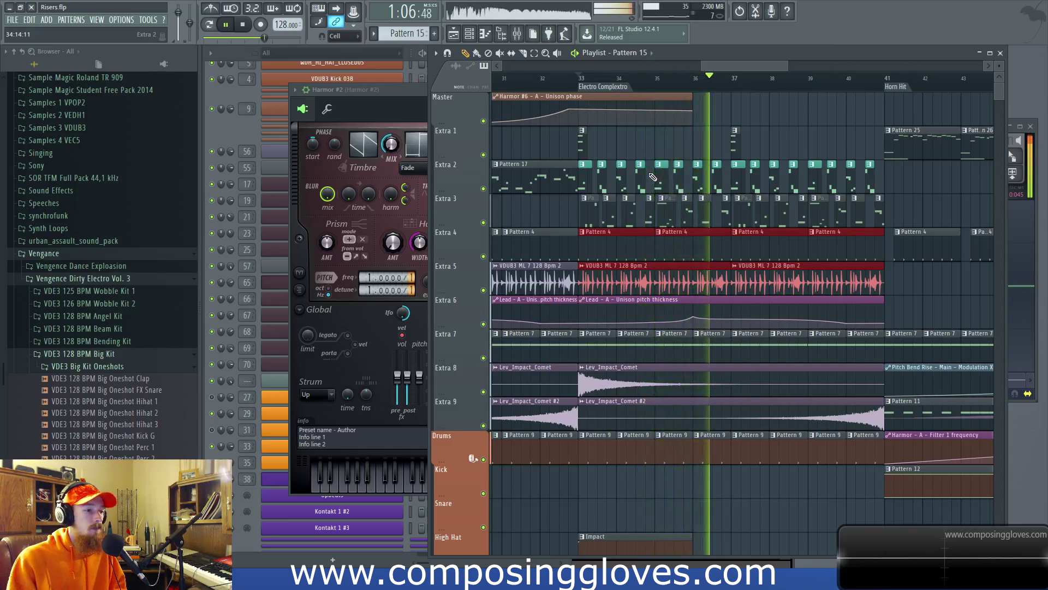
key("space")
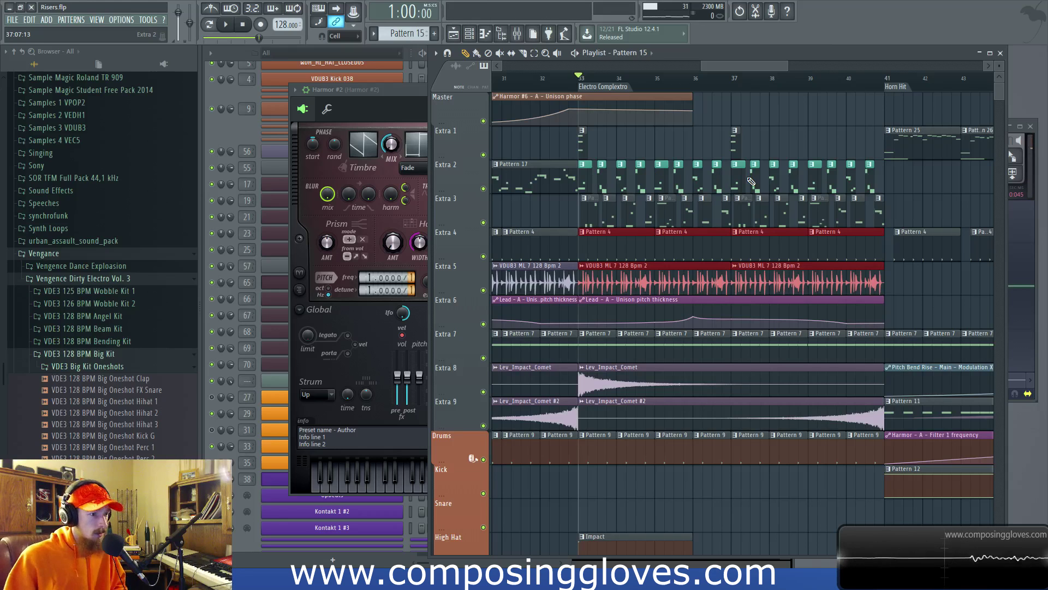
- Highlight the Electro Complextro backing clips on Extra 4 to Extra 9, and separately the lead clips on Extra 1 to Extra 3
left_click_drag(606, 255, 877, 431)
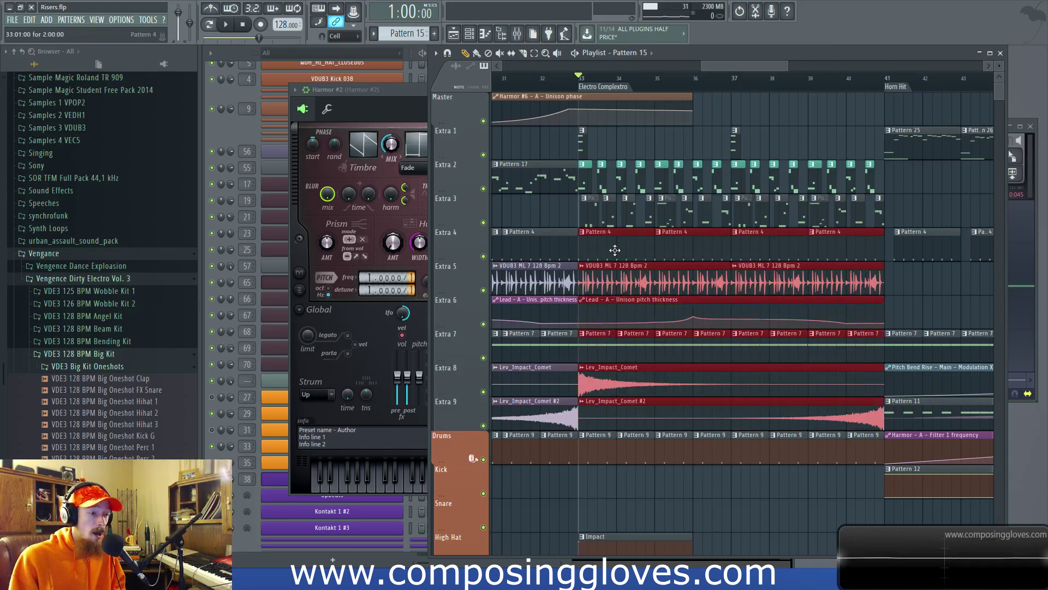
left_click(615, 250)
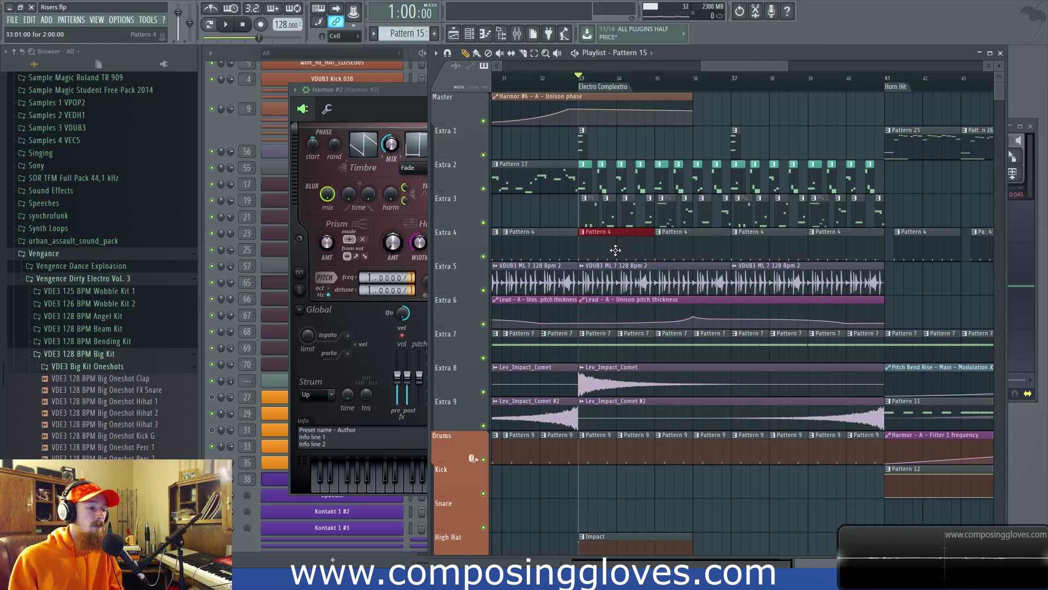
left_click_drag(602, 227, 875, 431)
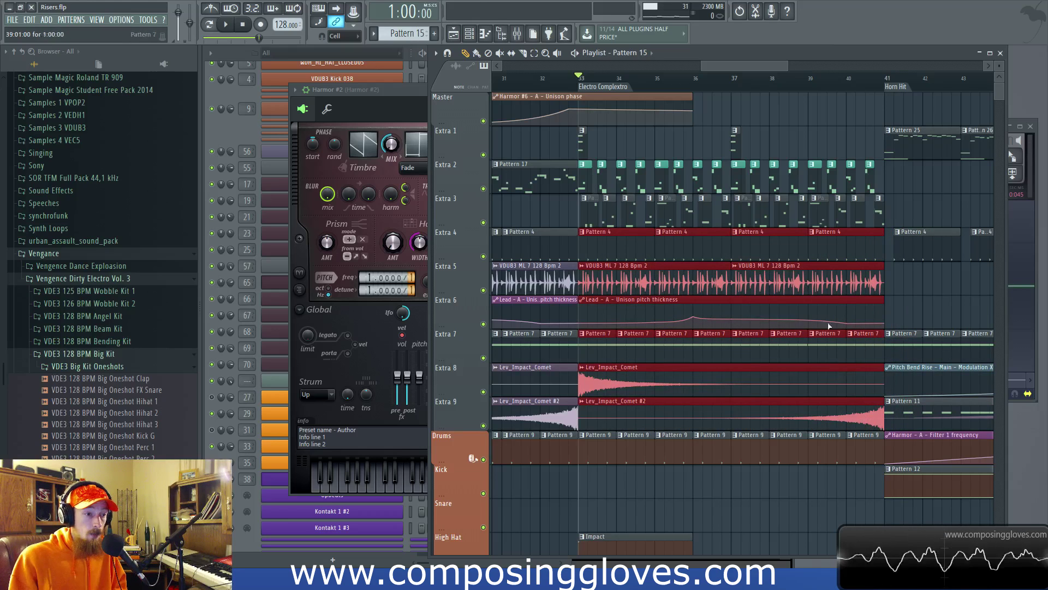
left_click_drag(614, 228, 873, 330)
left_click_drag(627, 229, 864, 431)
mouse_move(583, 136)
left_mouse_down()
mouse_move(712, 219)
mouse_move(880, 223)
left_mouse_up()
- Highlight the backing clips on Extra 4 to Extra 9 in the earlier Pluck and Chord sections
scroll(722, 217, "left", 2)
scroll(723, 216, "left", 4)
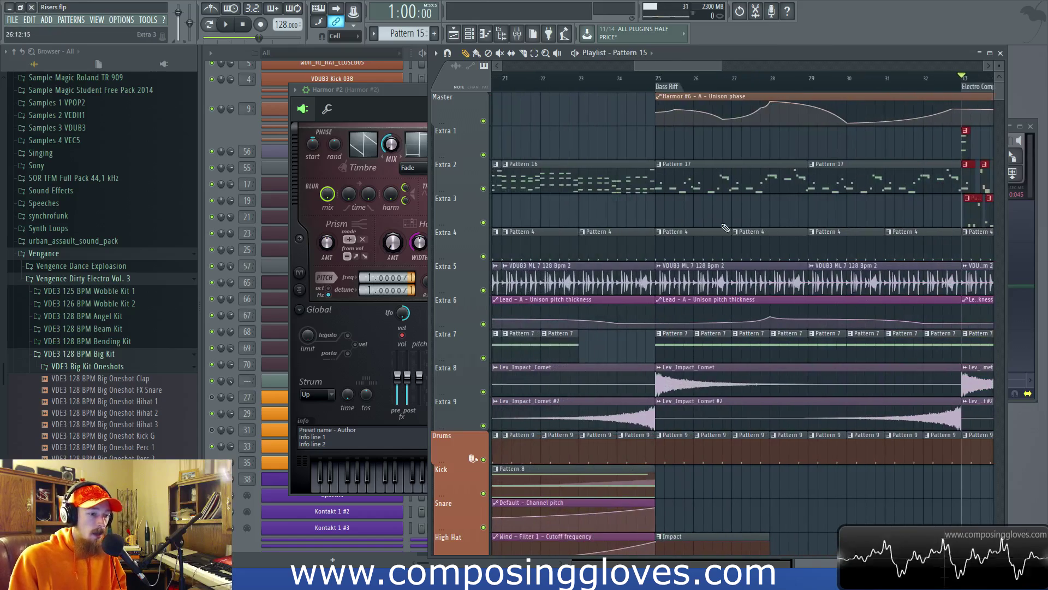
left_click_drag(526, 253, 838, 414)
scroll(665, 303, "down", 5)
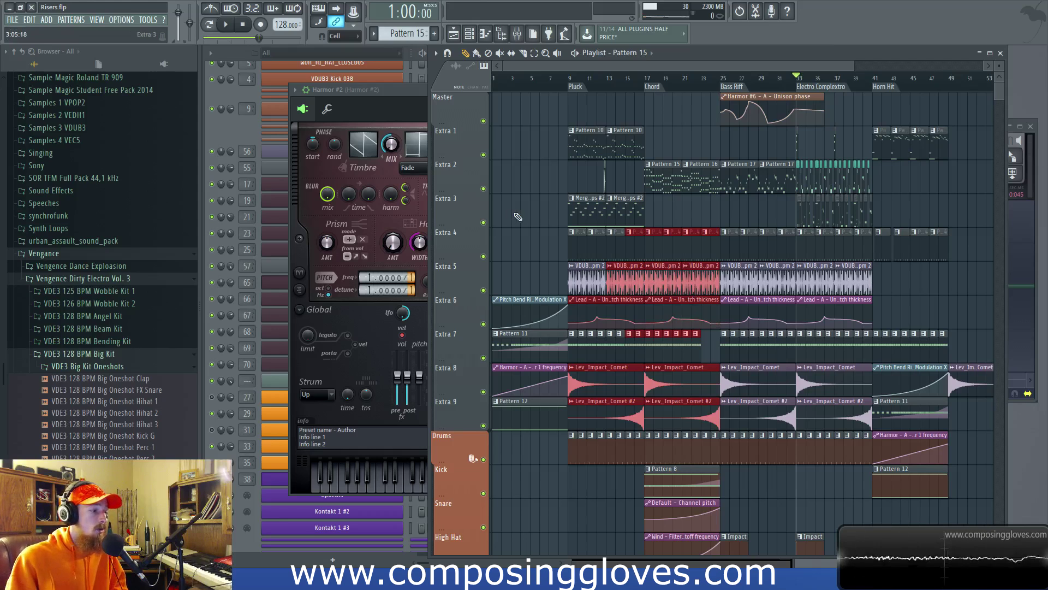
- Collapse the expanded Vengance sample folders in the browser
left_click(135, 355)
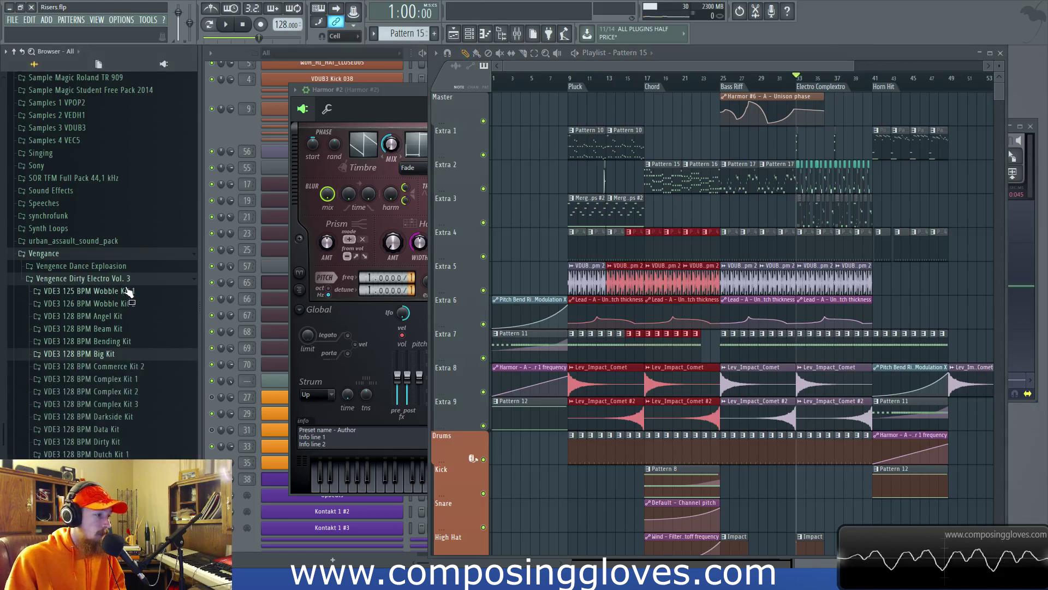
left_click(123, 280)
left_click(115, 386)
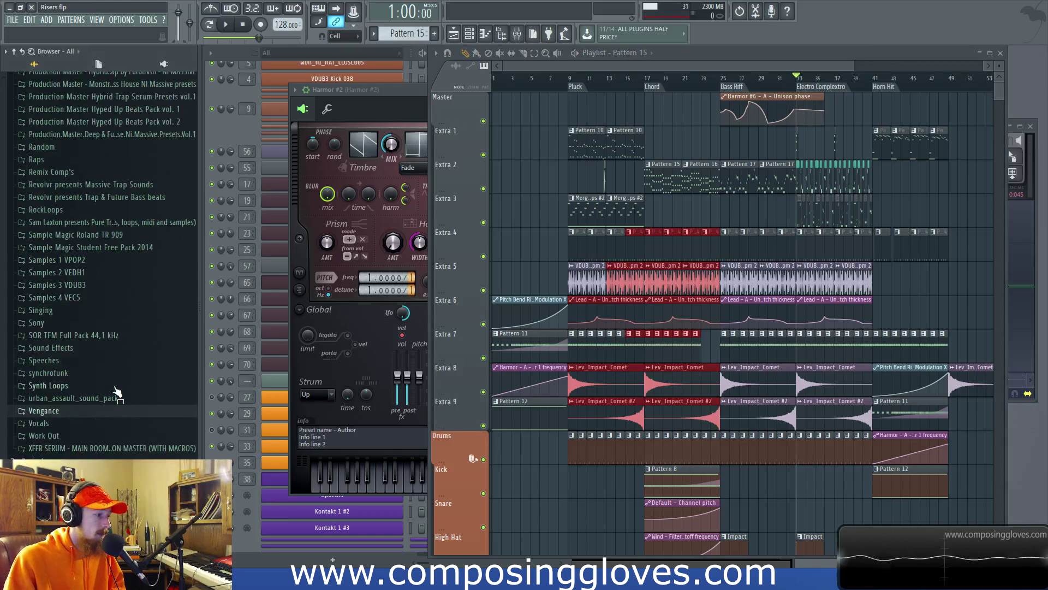
- Browse to the FX - Atmospheres folder of the Black Octopus Leviathan sample pack
scroll(109, 278, "up", 15)
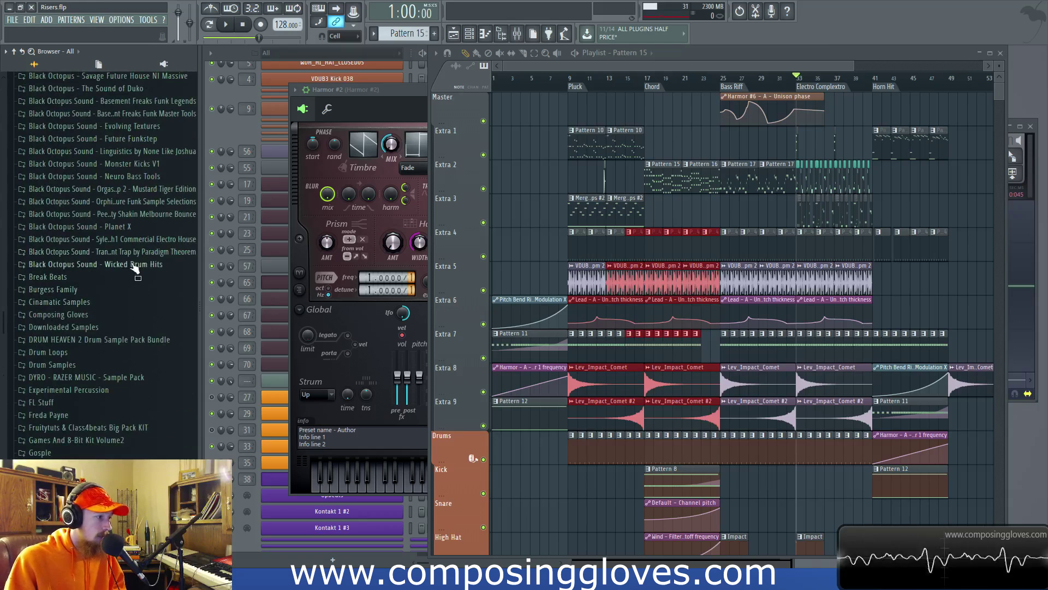
scroll(129, 243, "up", 5)
left_click(127, 236)
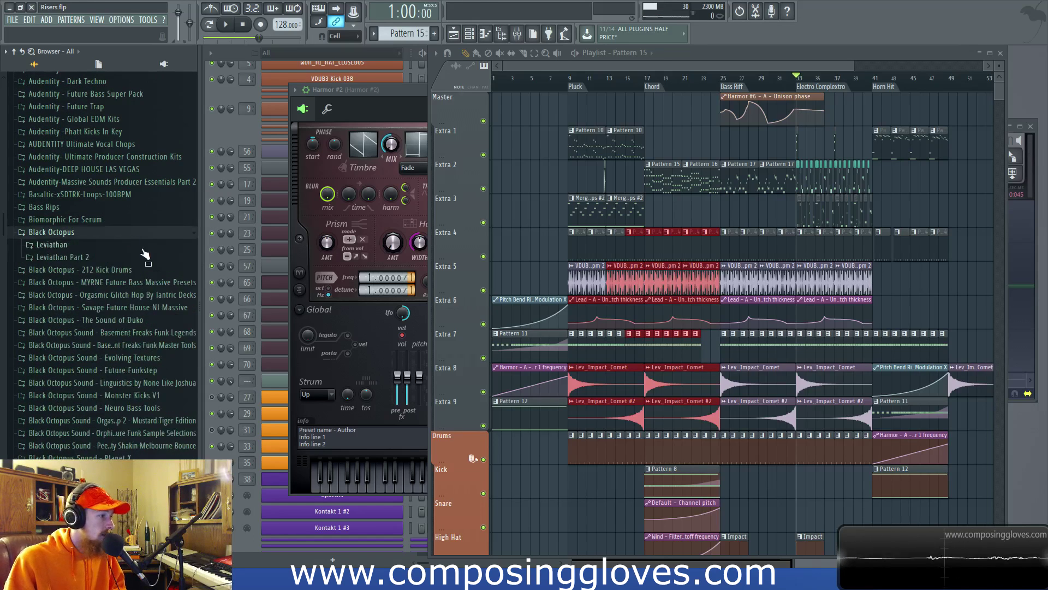
left_click(153, 246)
left_click(152, 257)
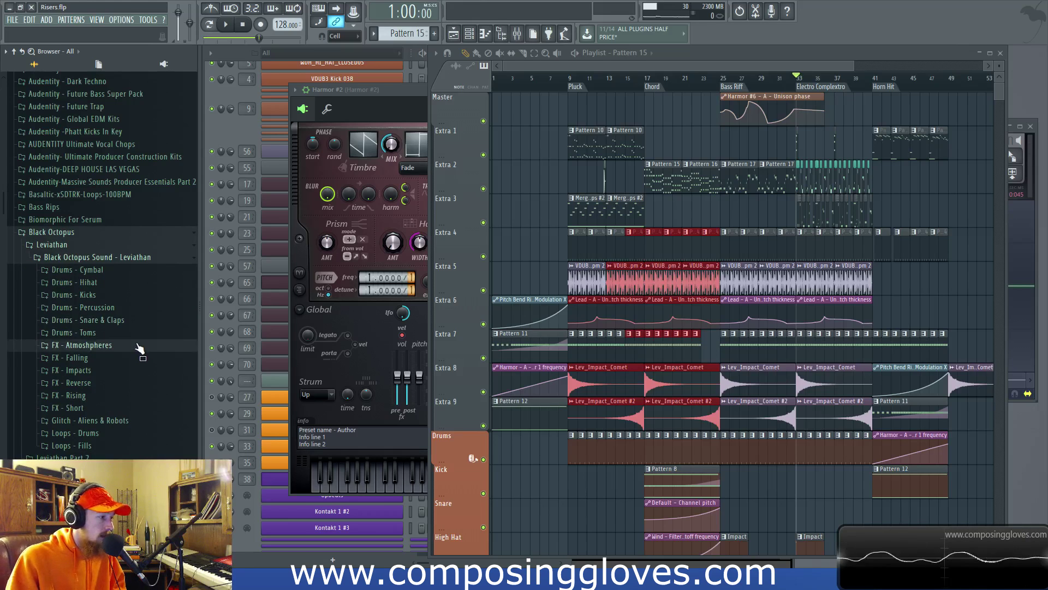
left_click(138, 345)
- Add Lev_Atmosphere_C#_Citadel, D_Shimmer and A#_Temple as playlist clips, removing the duplicate Citadel clip
left_click_drag(705, 66, 890, 66)
left_click_drag(98, 321, 786, 210)
left_click_drag(112, 322, 917, 305)
left_click_drag(98, 401, 847, 147)
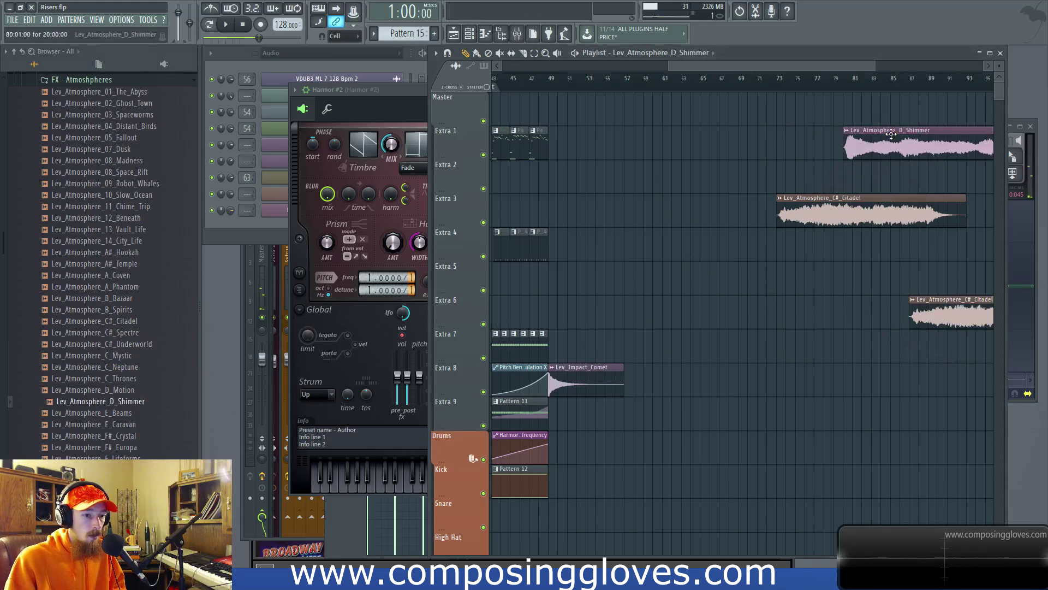
scroll(835, 238, "right", 3)
right_click(852, 312)
left_click_drag(97, 264, 739, 261)
- Line up the D_Shimmer, C#_Citadel and A#_Temple clips at bar 29 on Clap, Sample 1 and Sample 2, and expand the sample tracks
left_click_drag(784, 147, 808, 246)
left_click_drag(796, 197, 819, 425)
left_click(811, 390)
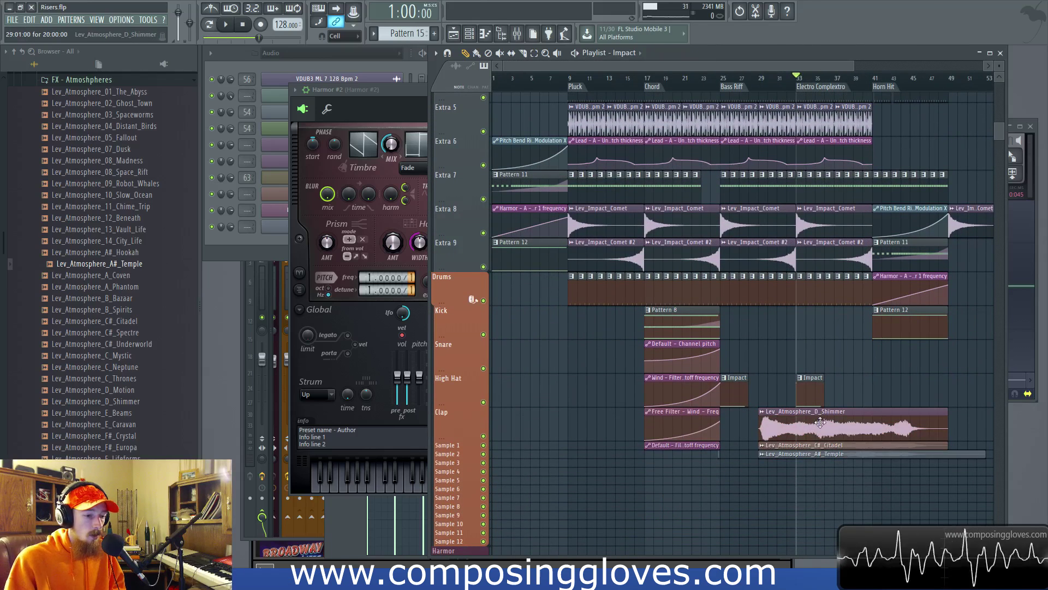
left_click(467, 453)
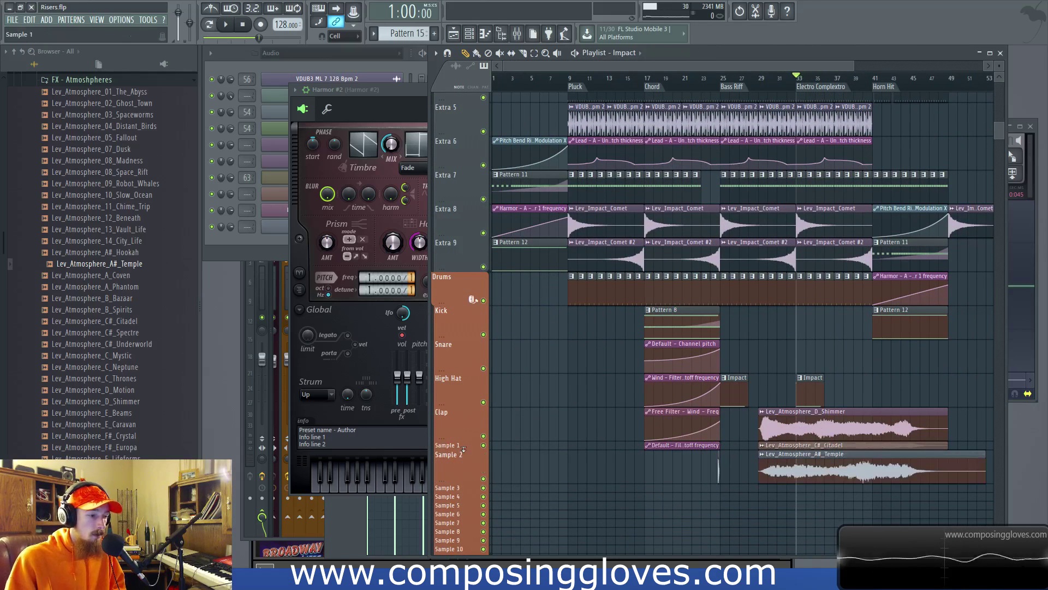
left_click(467, 445)
- Select the time range from about bar 29 to bar 49 and create a channel volume automation clip for Lev_Atmosphere_D_Shimmer
scroll(835, 421, "up", 4)
left_click_drag(848, 411, 722, 421)
scroll(684, 311, "down", 3)
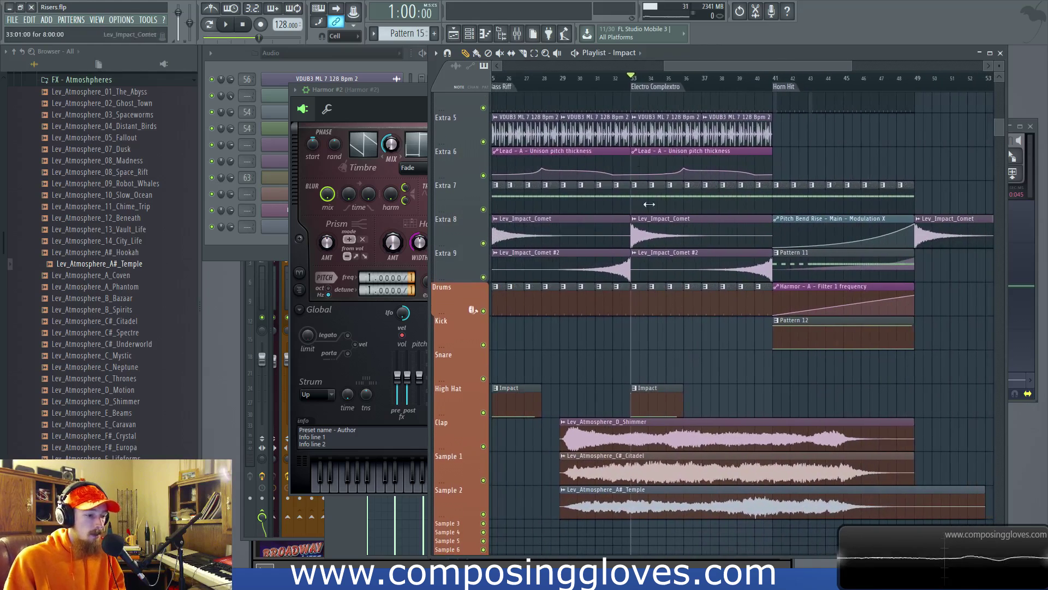
left_click_drag(557, 82, 926, 148)
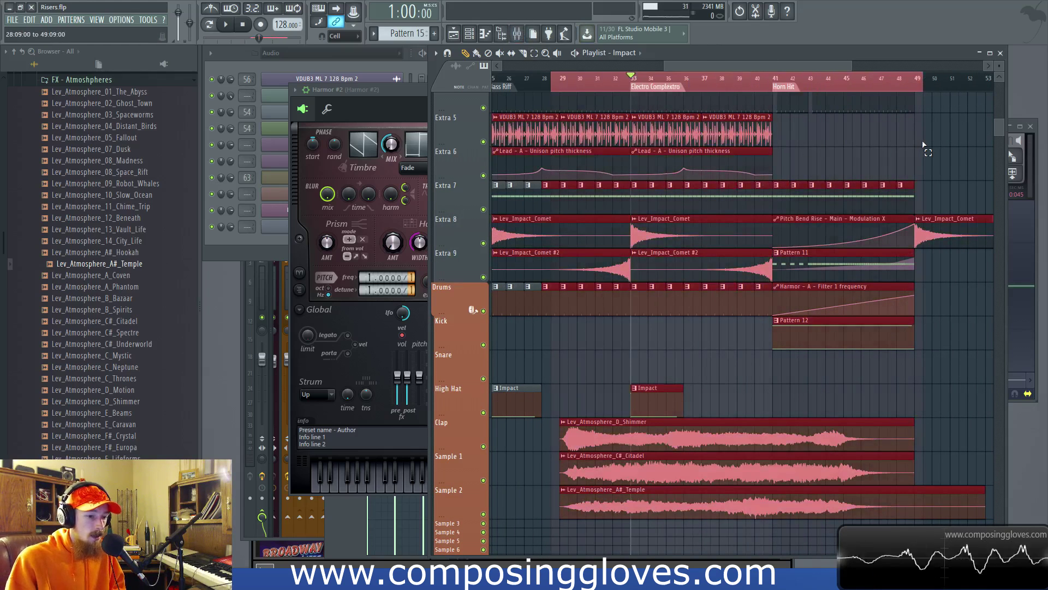
double_click(641, 439)
right_click(450, 135)
left_click(489, 189)
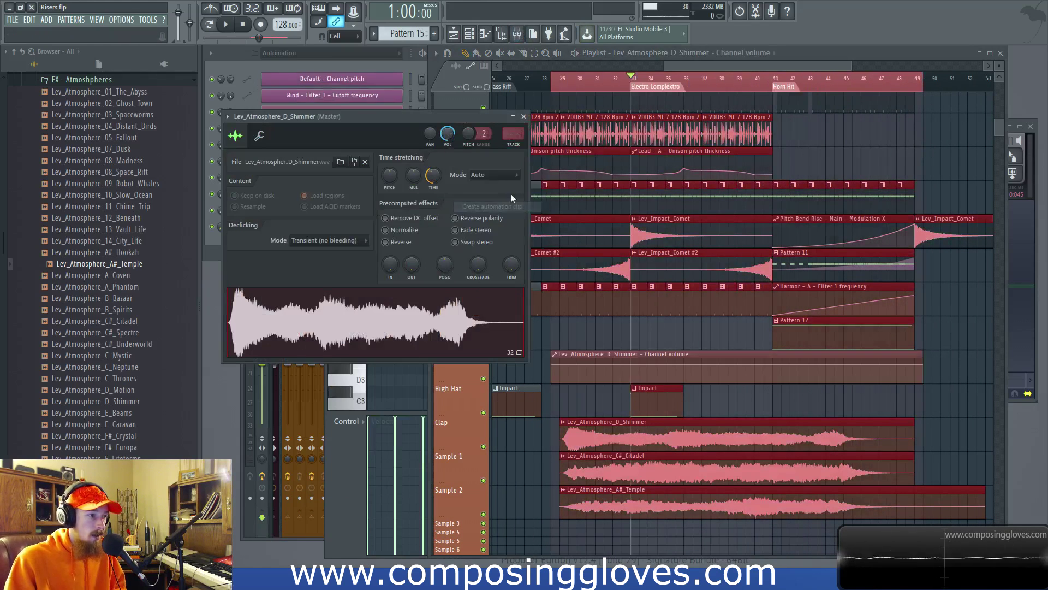
- Create channel volume automation clips for Lev_Atmosphere_C#_Citadel and Lev_Atmosphere_A#_Temple
double_click(655, 472)
right_click(439, 119)
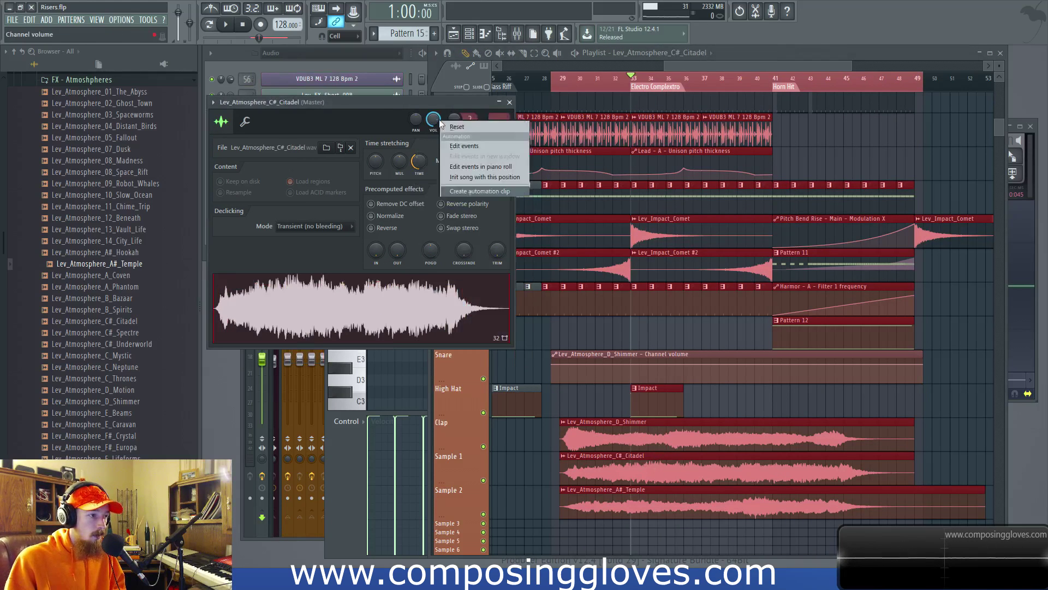
left_click(478, 173)
double_click(627, 496)
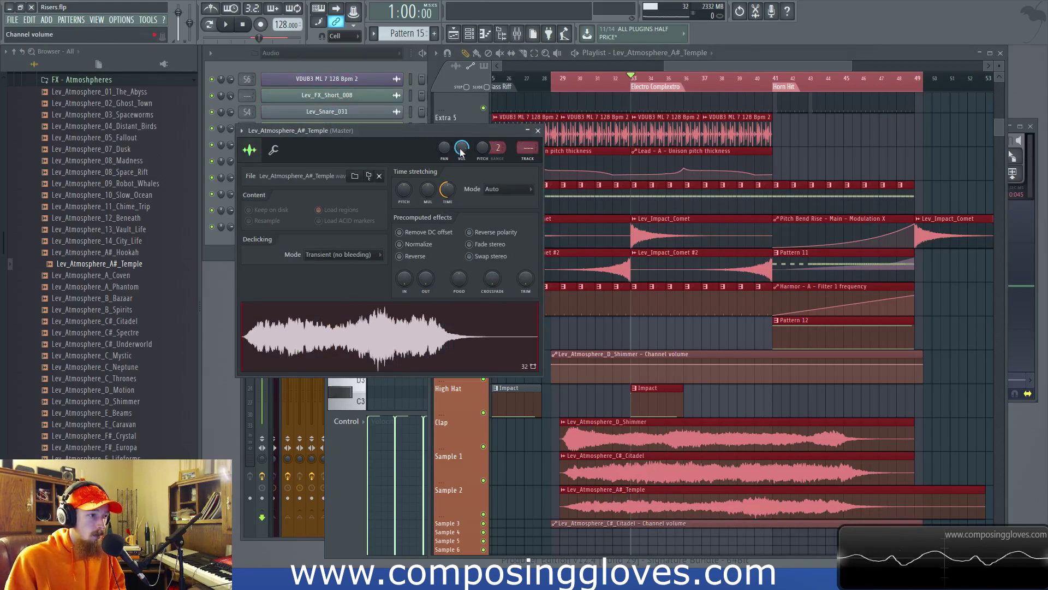
right_click(461, 148)
left_click(501, 202)
- Shape the D_Shimmer volume automation to start near zero and swell gently twice between bars 28 and 41
left_click(554, 365)
scroll(540, 366, "up", 3)
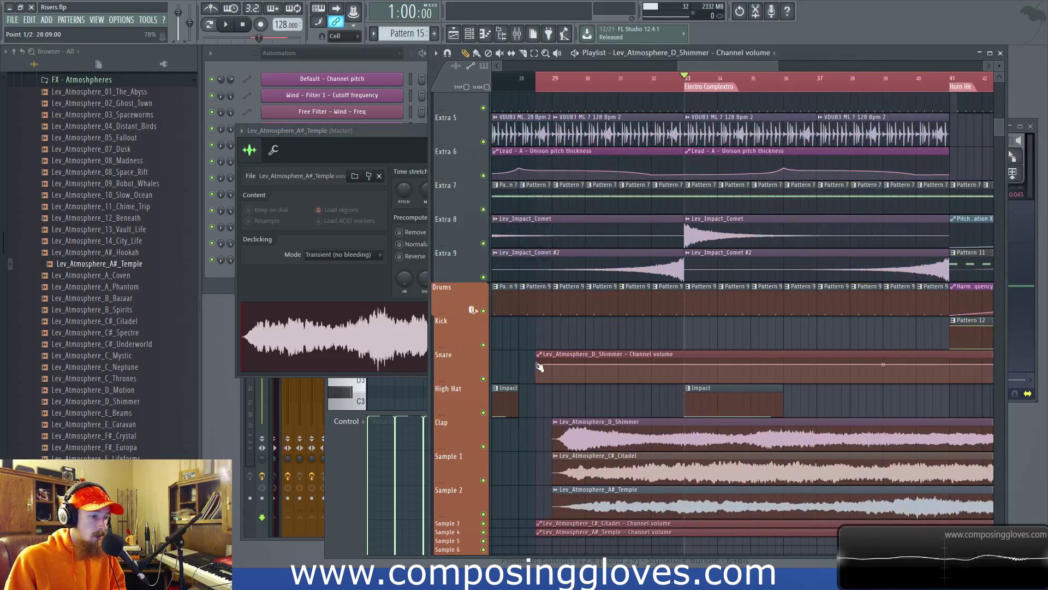
left_click_drag(539, 366, 546, 382)
left_click(627, 376)
left_click(693, 382)
left_click(743, 376)
left_click_drag(755, 377, 785, 377)
left_click_drag(849, 380, 953, 399)
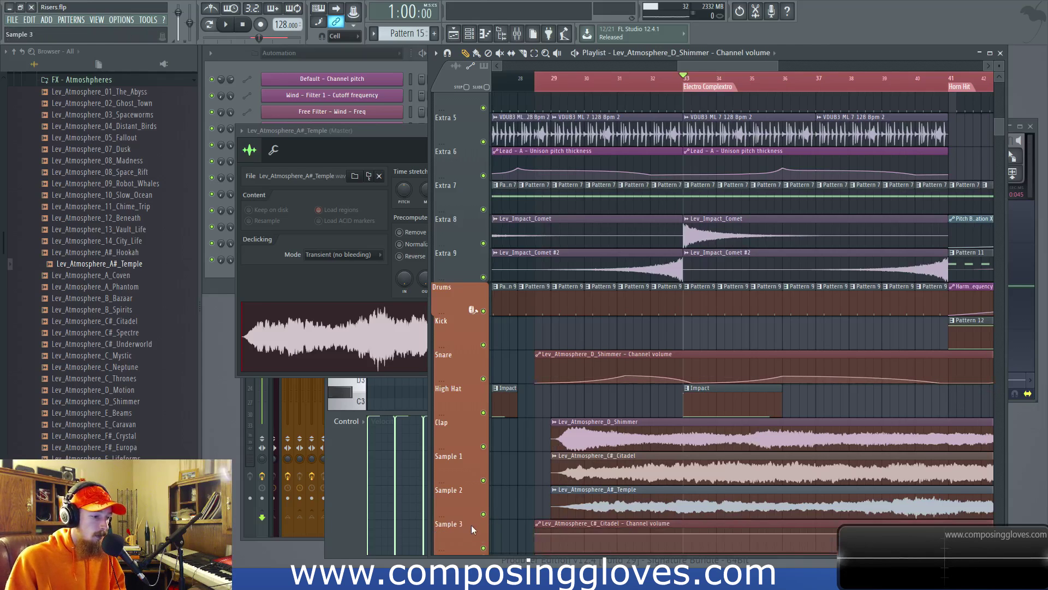
- Expand Sample 3 and shape the C#_Citadel volume automation with an opening fade-out and low swells near bars 34 and 39
scroll(502, 502, "down", 3)
scroll(503, 502, "down", 1)
left_click_drag(592, 441, 579, 448)
right_click(725, 443)
right_click(800, 451)
right_click(907, 427)
right_click(949, 451)
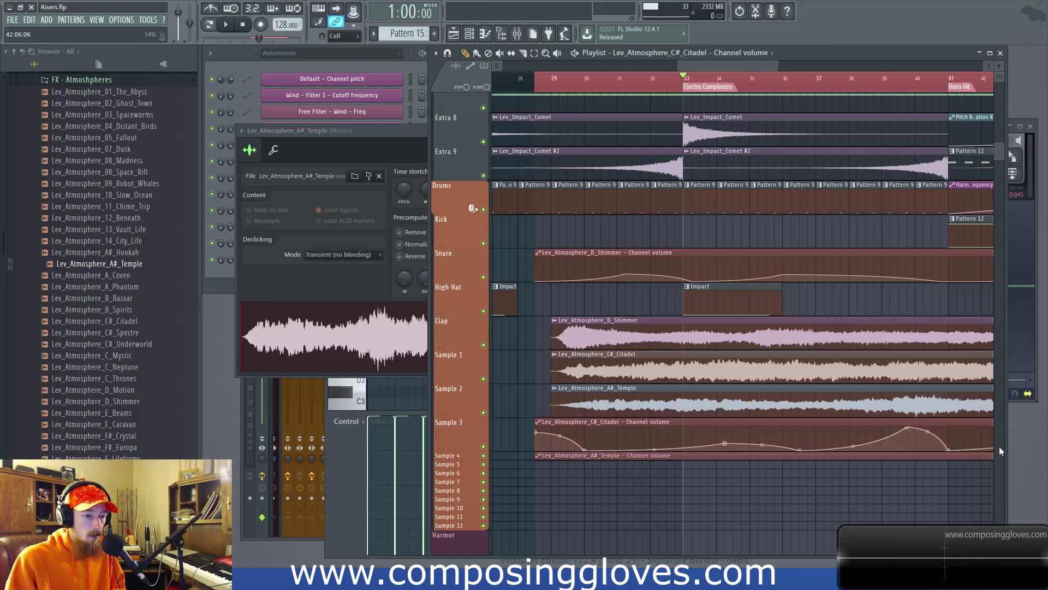
right_click(982, 449)
left_click_drag(908, 428, 899, 441)
- Expand Sample 4 and shape the A#_Temple volume automation into repeated swells that drop to near zero by bar 42
double_click(474, 458)
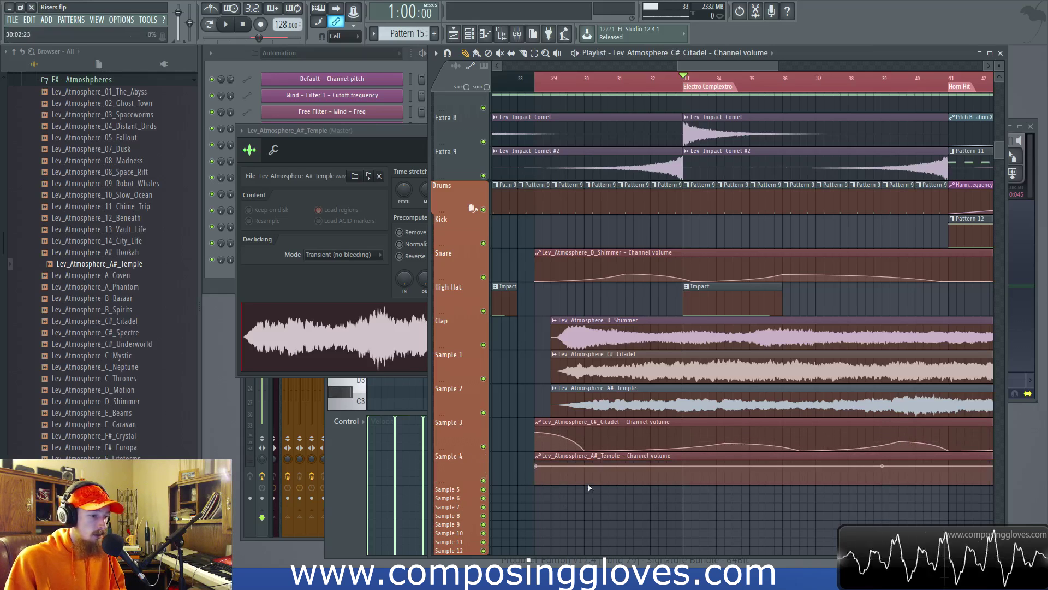
right_click(552, 483)
right_click(633, 471)
right_click(716, 483)
right_click(791, 477)
right_click(882, 483)
right_click(957, 469)
right_click(993, 483)
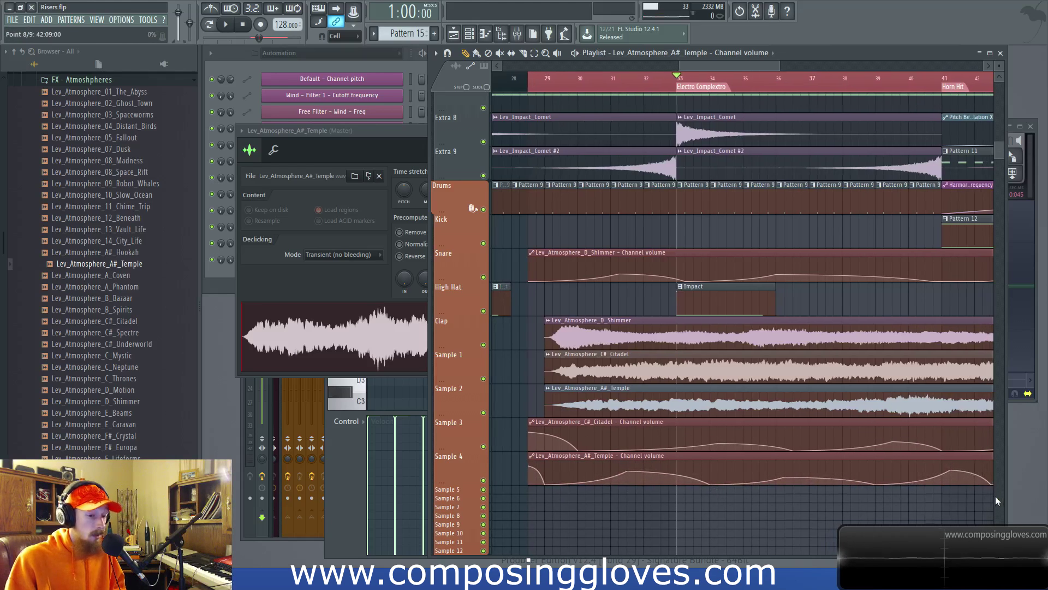
scroll(923, 487, "down", 4)
left_click_drag(959, 466, 750, 467)
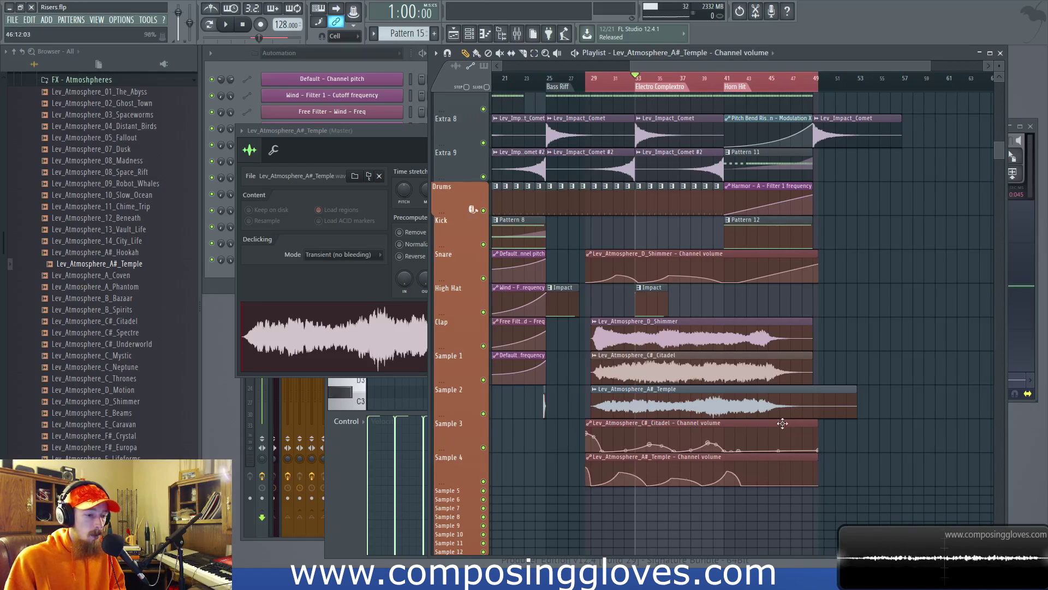
- Play the arrangement from just before bar 29 into Electro Complextro to hear the added atmospheres, and stop playback
scroll(726, 382, "up", 3)
scroll(629, 354, "down", 2)
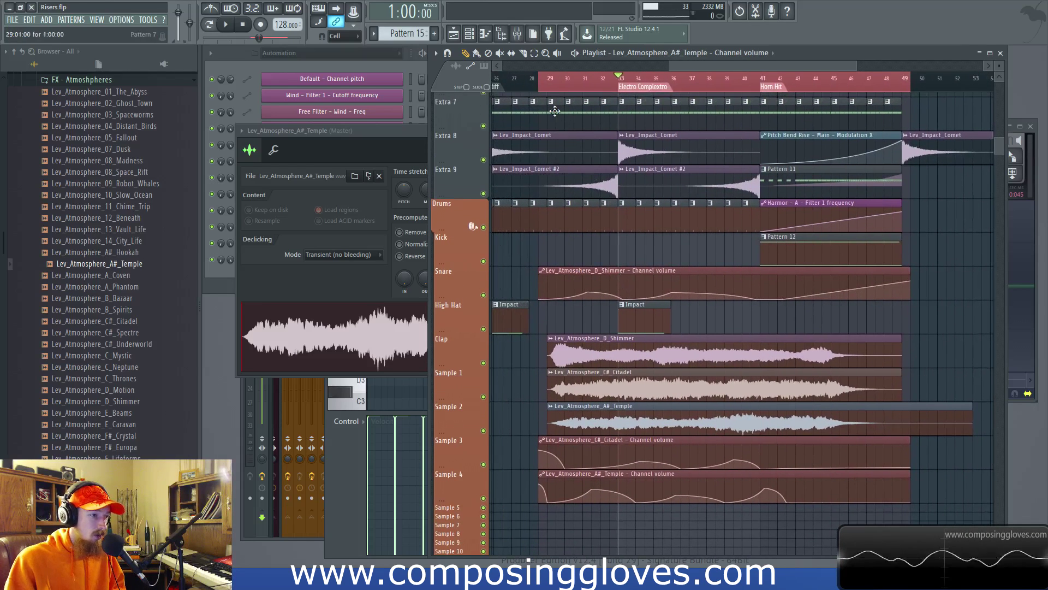
left_click(548, 87)
key("space")
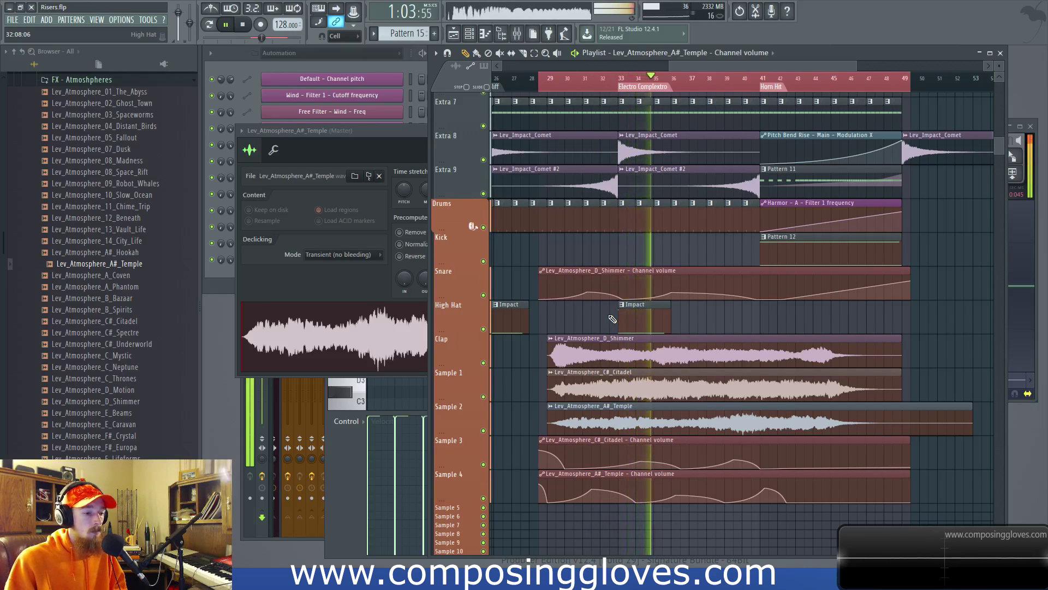
key("space")
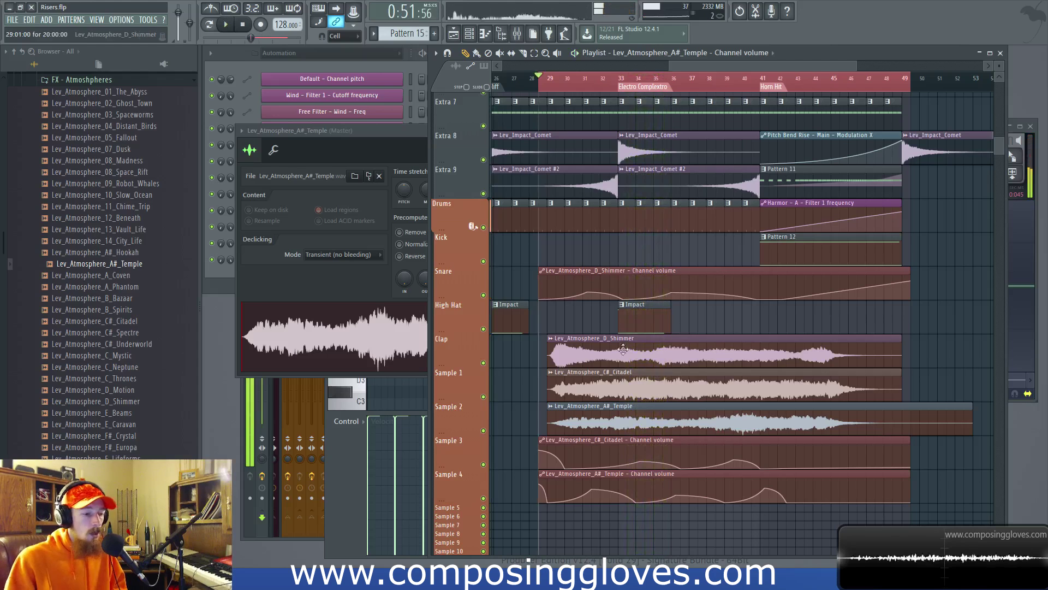
- Highlight the three Lev_Atmosphere clips on Clap, Sample 1 and Sample 2
left_click_drag(647, 357, 702, 431)
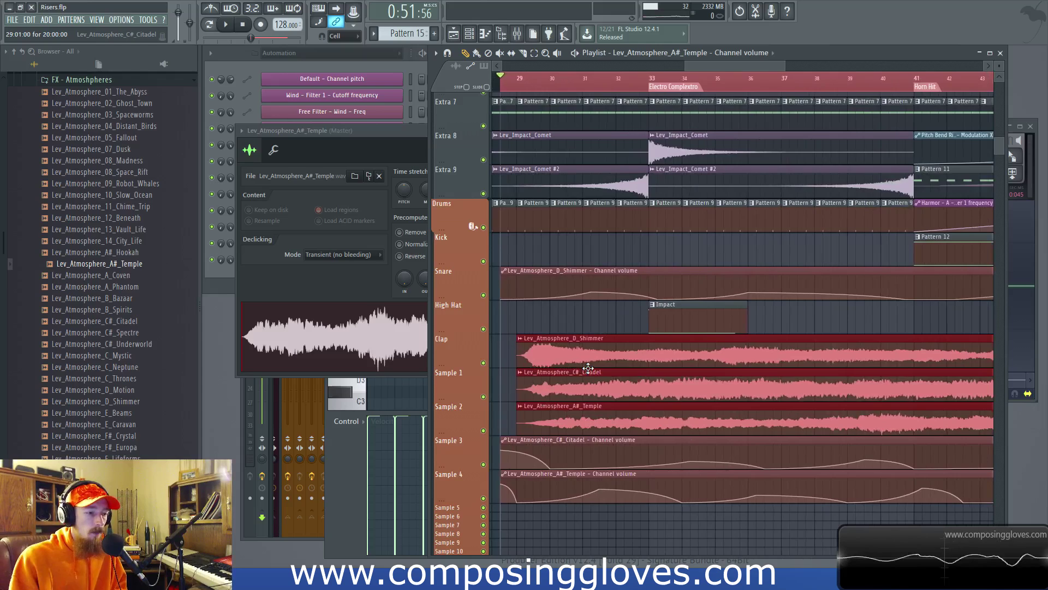
scroll(622, 274, "up", 7)
scroll(564, 146, "down", 8)
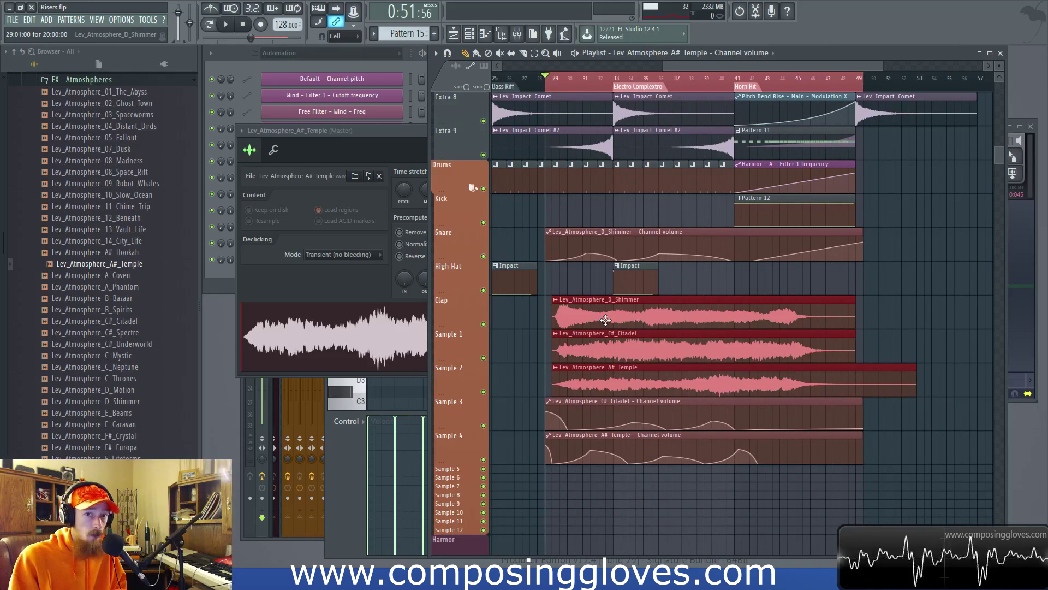
- Delete the three Lev_Atmosphere clips and the C#_Citadel and A#_Temple channel volume automation clips
right_click(605, 320)
right_click(608, 351)
right_click(609, 384)
right_click(611, 418)
right_click(613, 452)
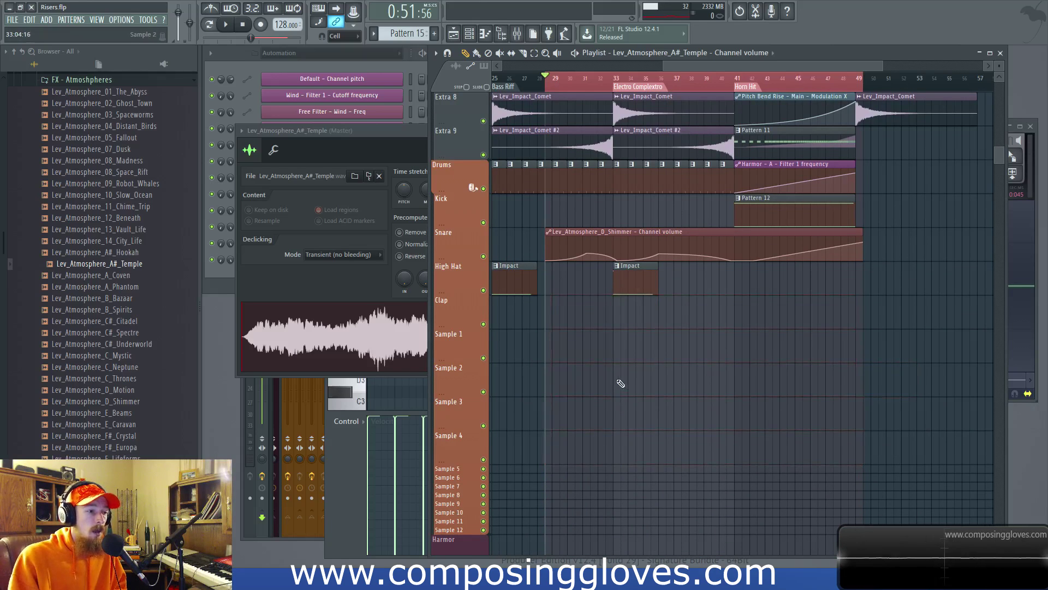
- Highlight the Lev_Impact_Comet clips on Extra 8 and Extra 9 and nearby drum patterns in the Bass Riff and Electro Complextro sections
scroll(589, 390, "up", 5)
scroll(589, 390, "up", 2)
scroll(589, 391, "up", 1)
left_click_drag(589, 390, 648, 432)
left_click_drag(548, 329, 802, 390)
scroll(792, 368, "up", 2)
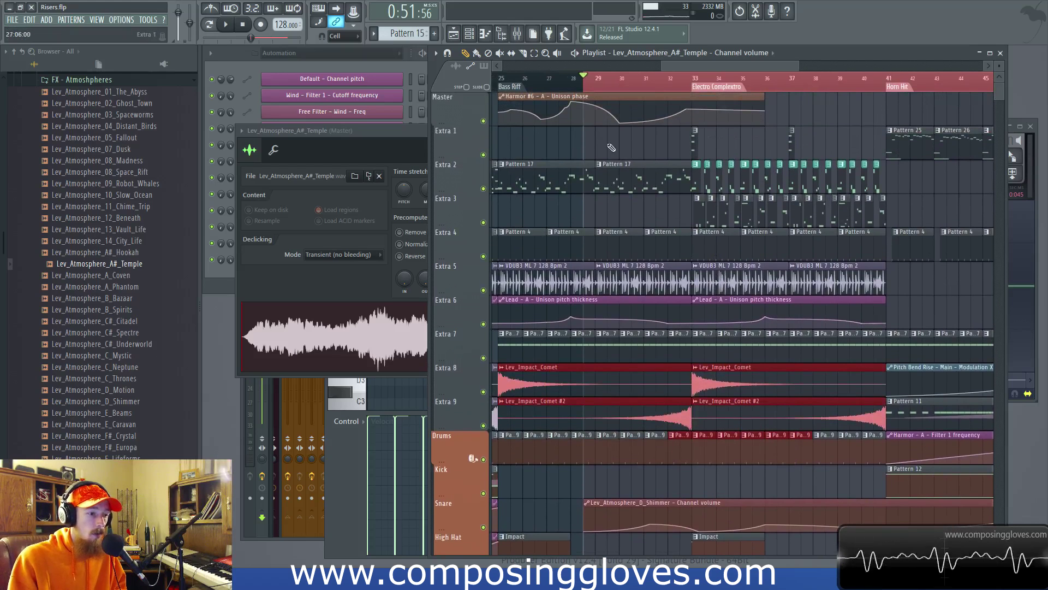
- Remove the leftover D_Shimmer channel volume automation clip from the Snare track and clear the clip selection
scroll(633, 213, "down", 7)
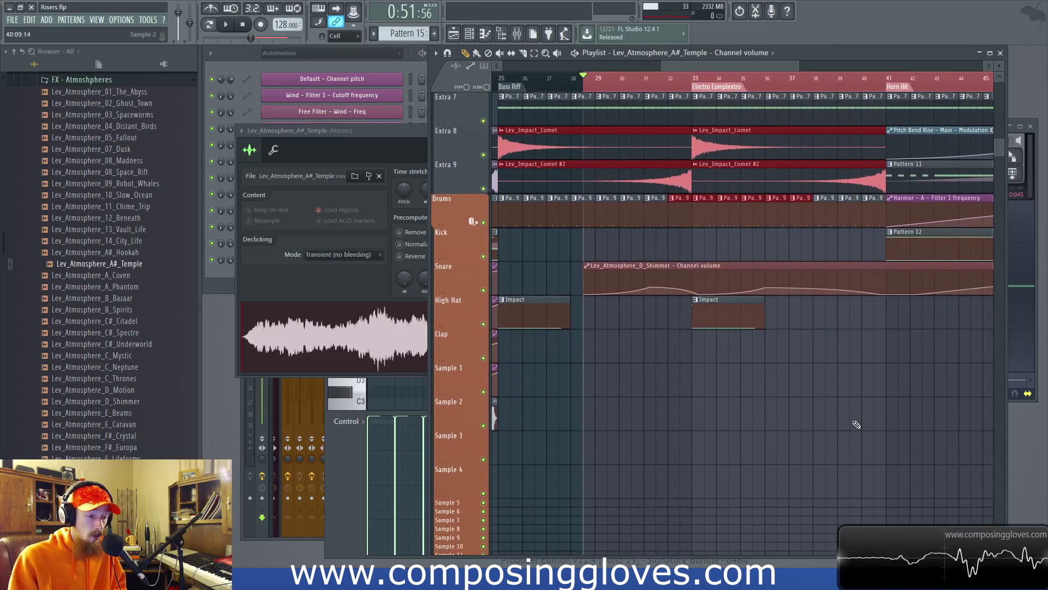
scroll(778, 400, "up", 6)
scroll(691, 440, "down", 3)
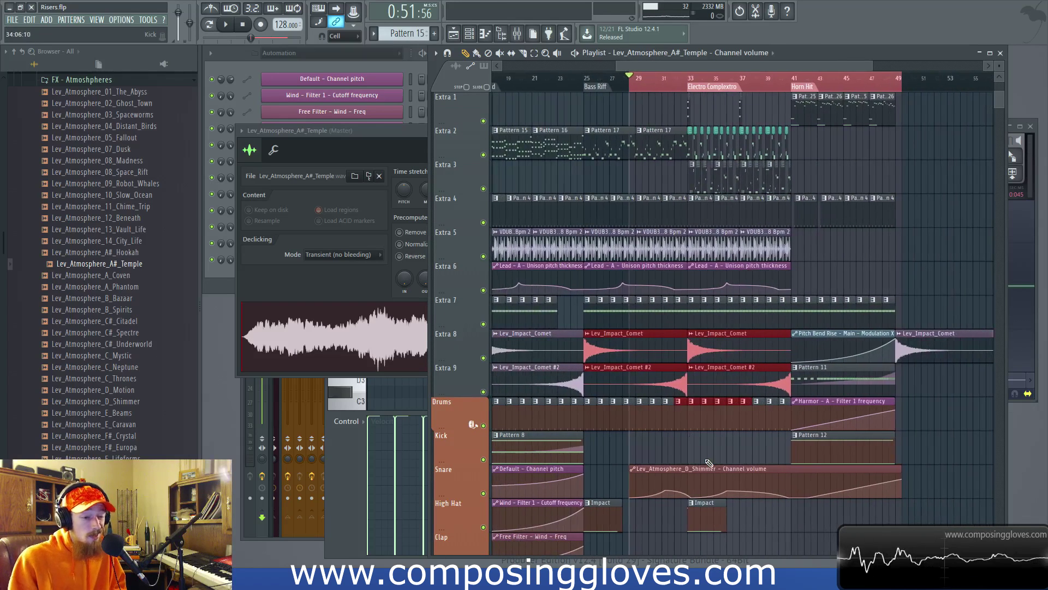
scroll(725, 473, "down", 2)
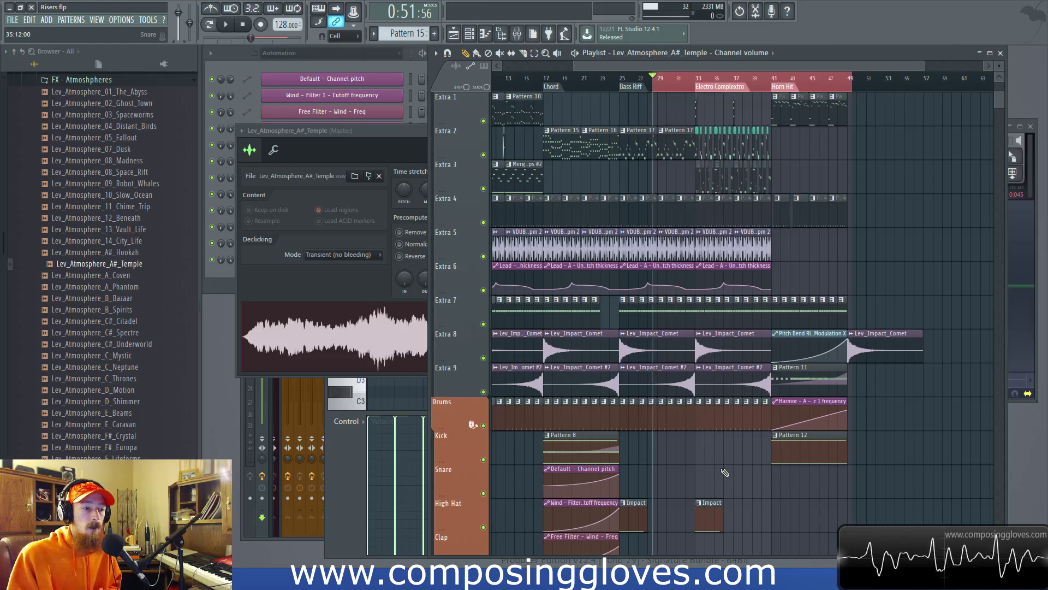
- Highlight the lead clips on Extra 1 to Extra 3, and clear the playlist's clip and time selections
scroll(716, 382, "up", 5)
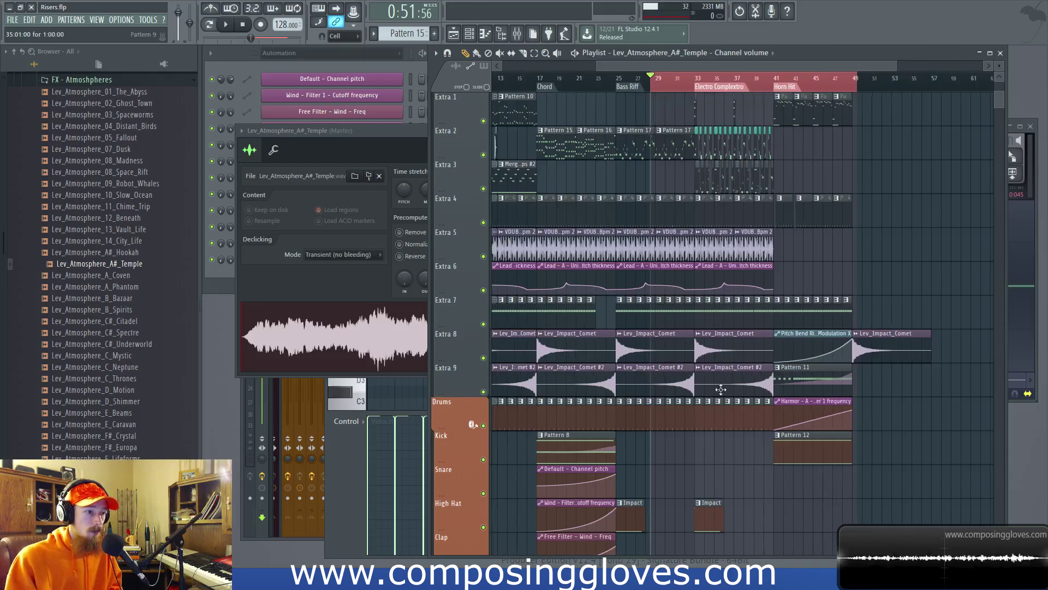
left_click_drag(699, 278, 667, 306)
left_click_drag(583, 126, 973, 228)
left_click(876, 130)
scroll(876, 130, "down", 5)
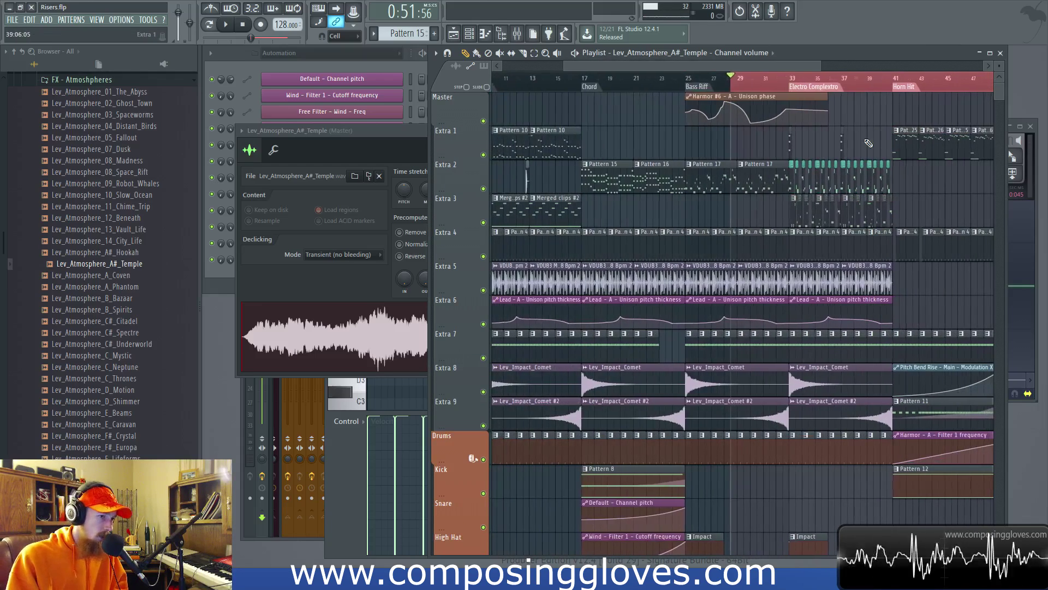
key("ctrl+d")
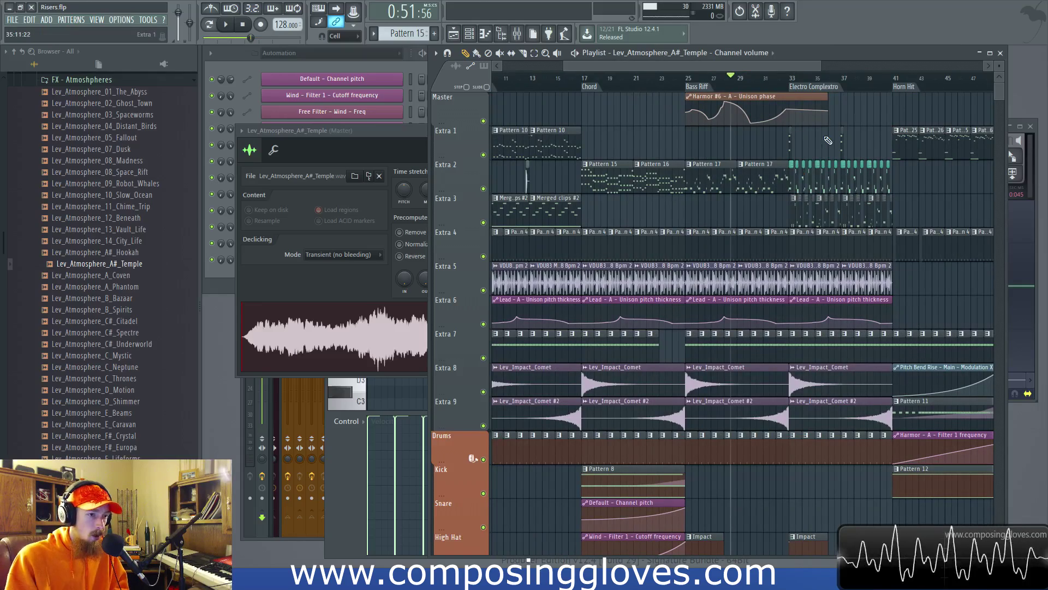